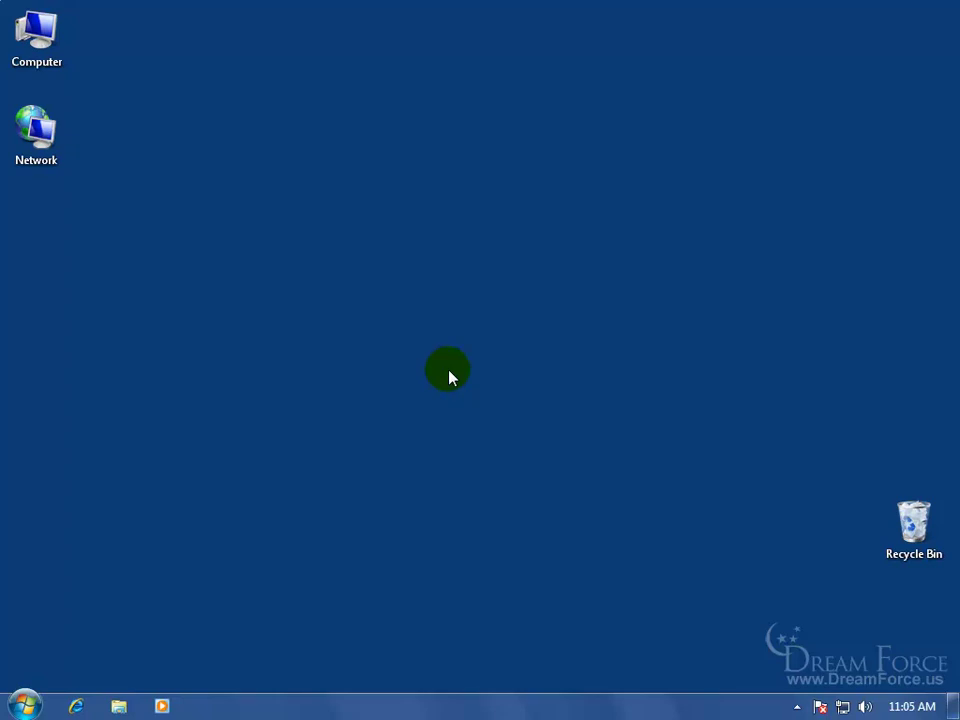
Check the drives in Computer, then open Control Panel's BitLocker Drive Encryption page showing C:, D:, E: off.
double_click(40, 32)
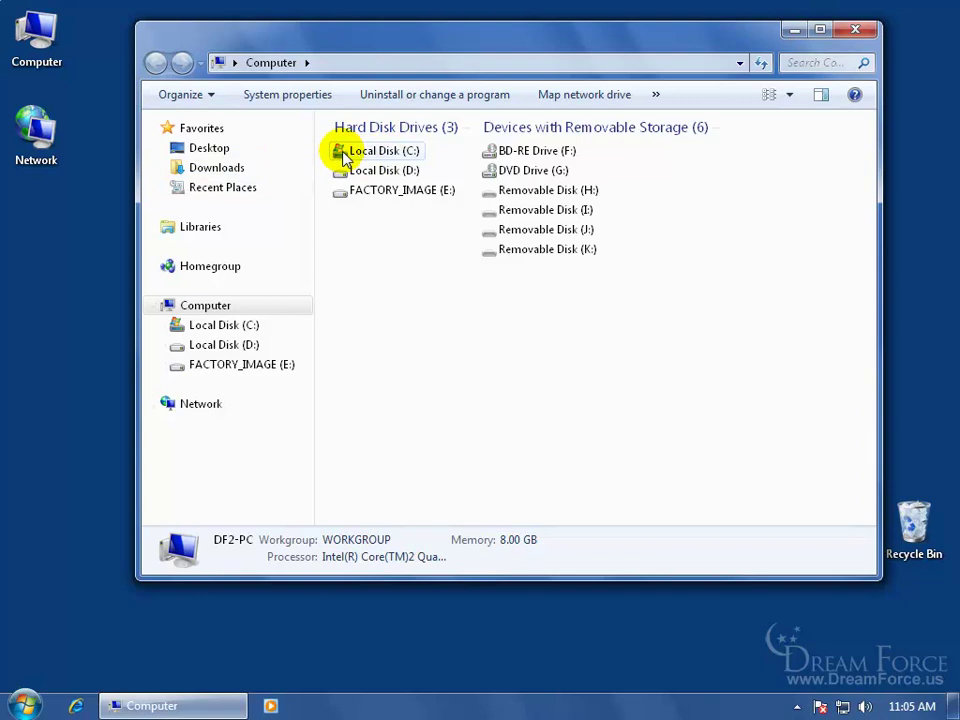
click(852, 30)
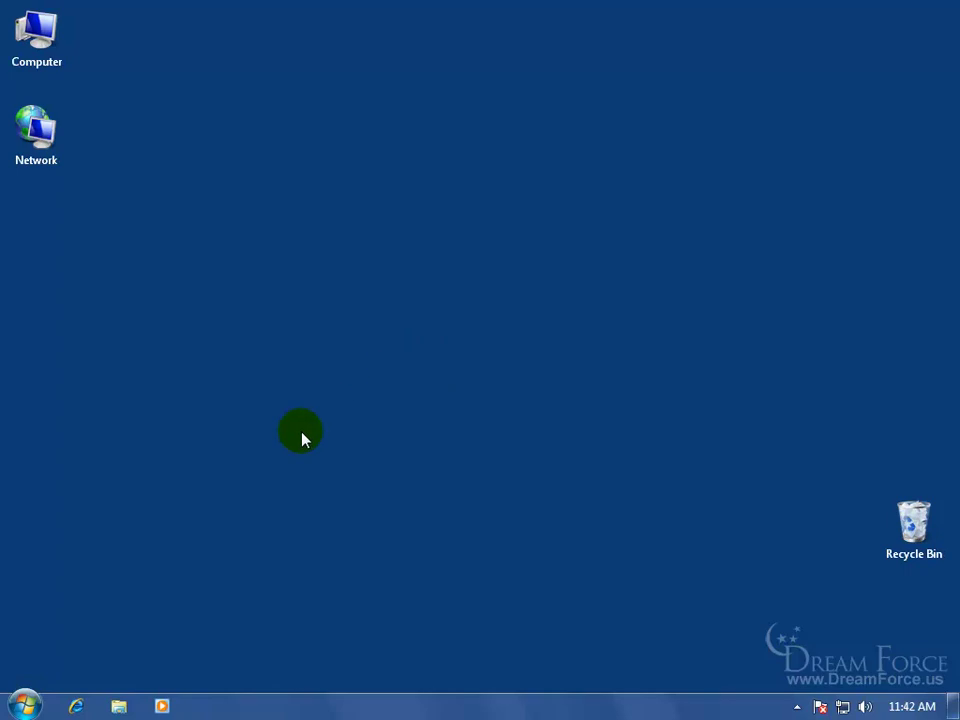
click(26, 705)
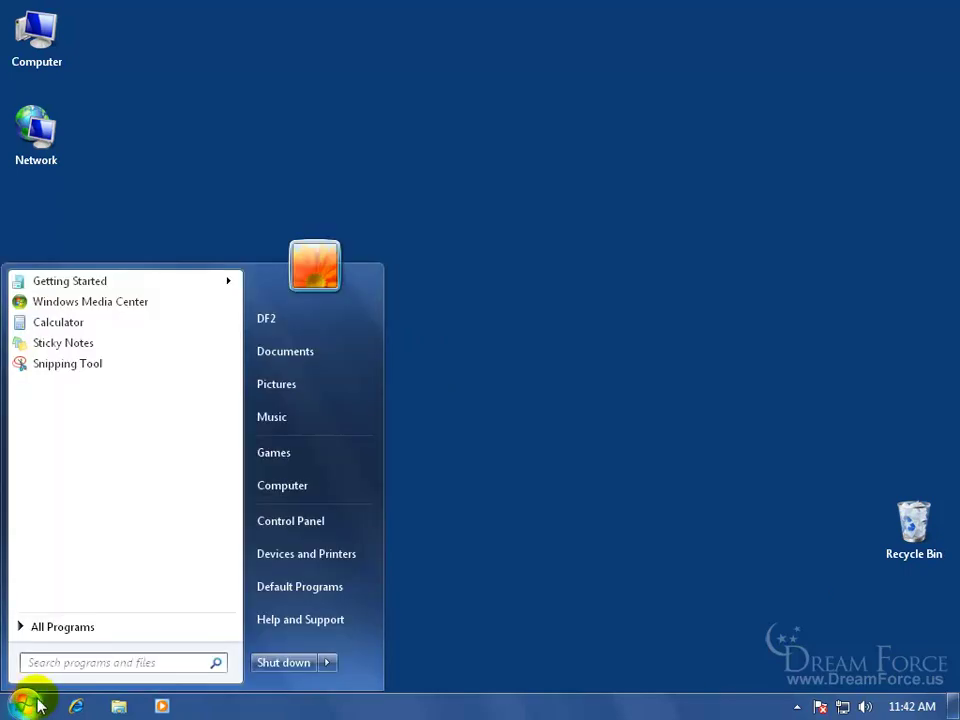
click(276, 522)
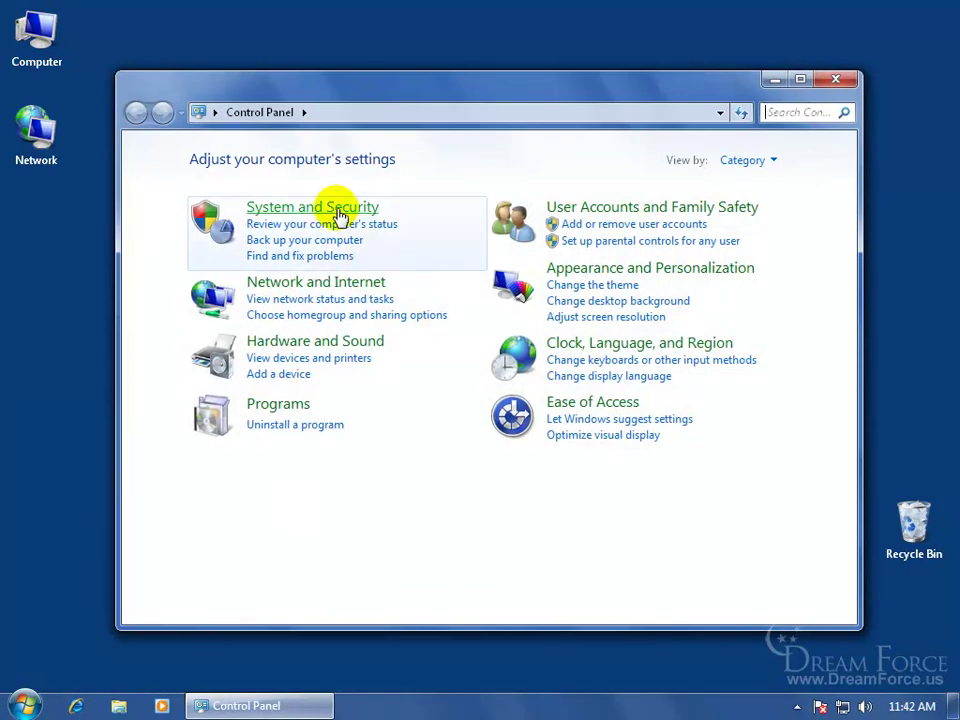
click(340, 217)
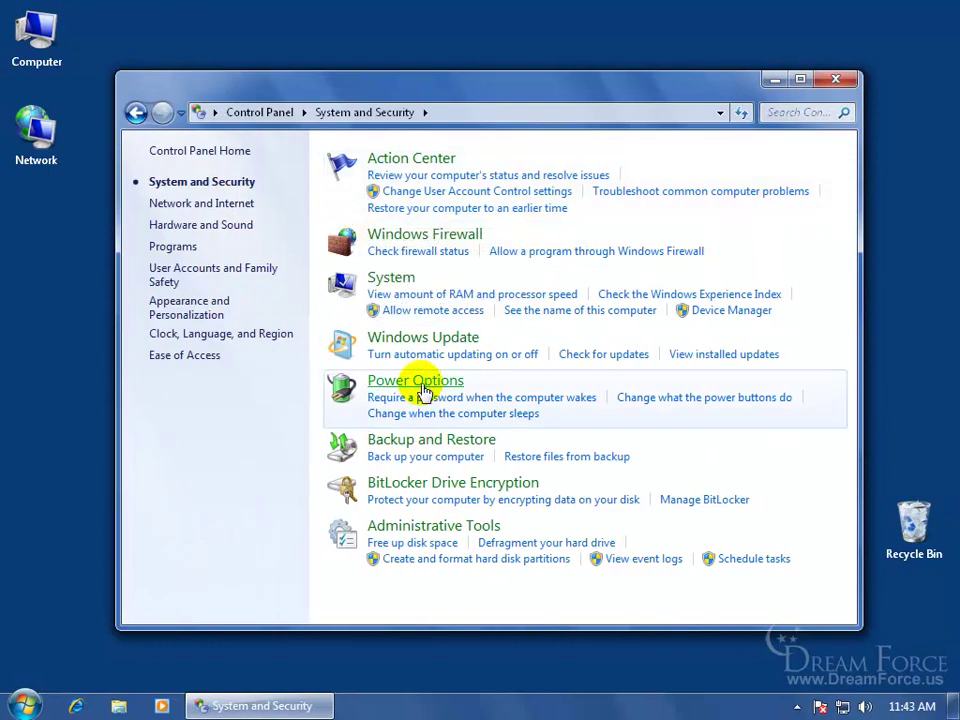
click(425, 488)
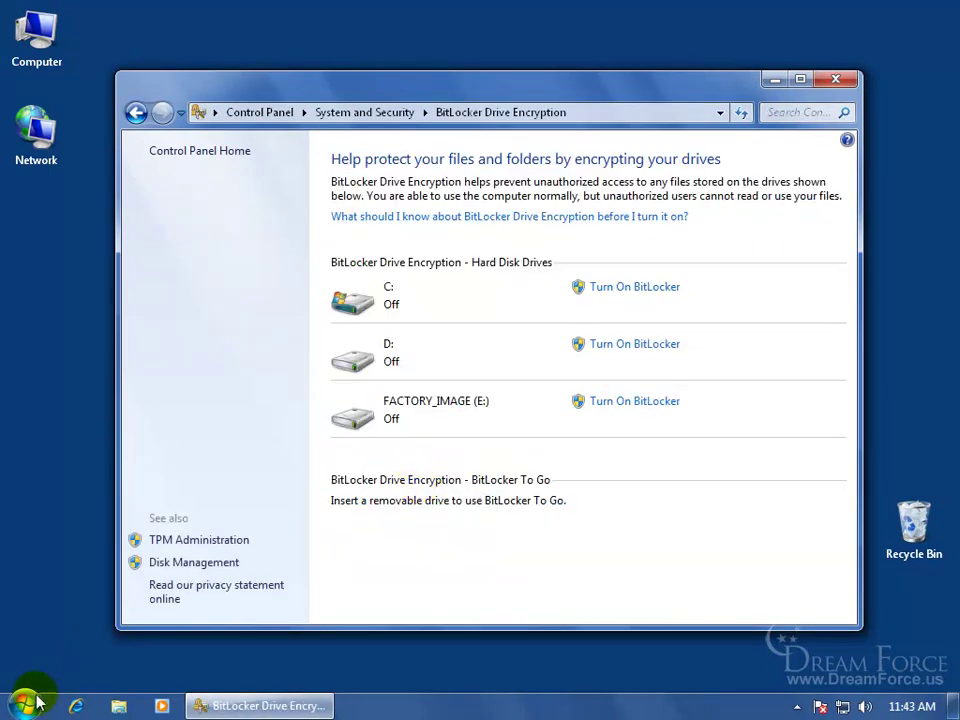
click(22, 707)
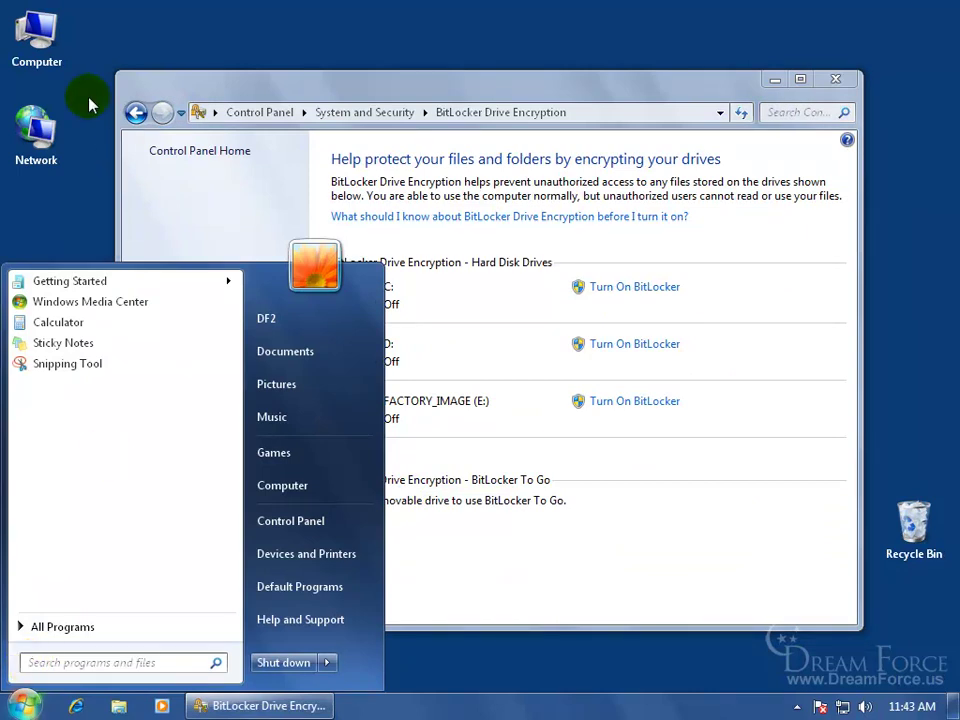
click(38, 42)
double_click(40, 45)
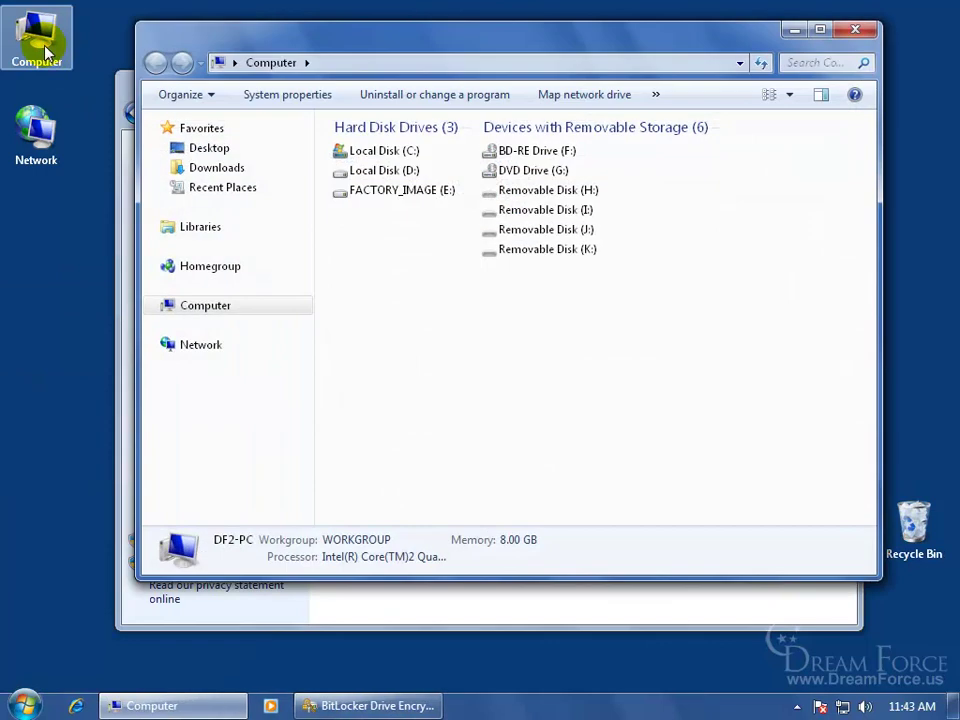
click(369, 154)
right_click(370, 155)
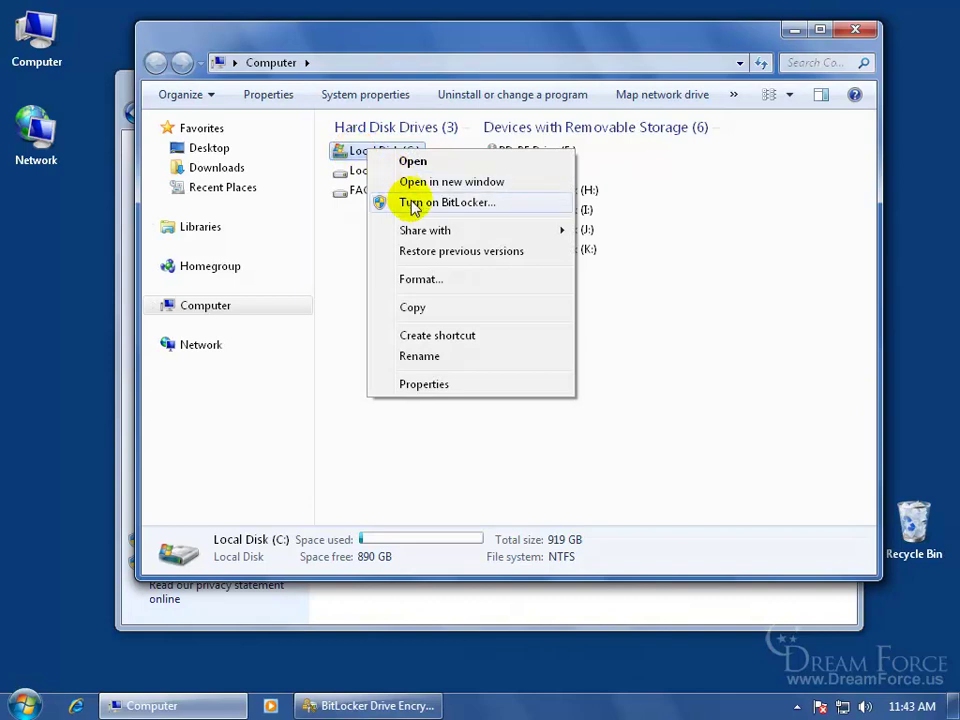
click(857, 30)
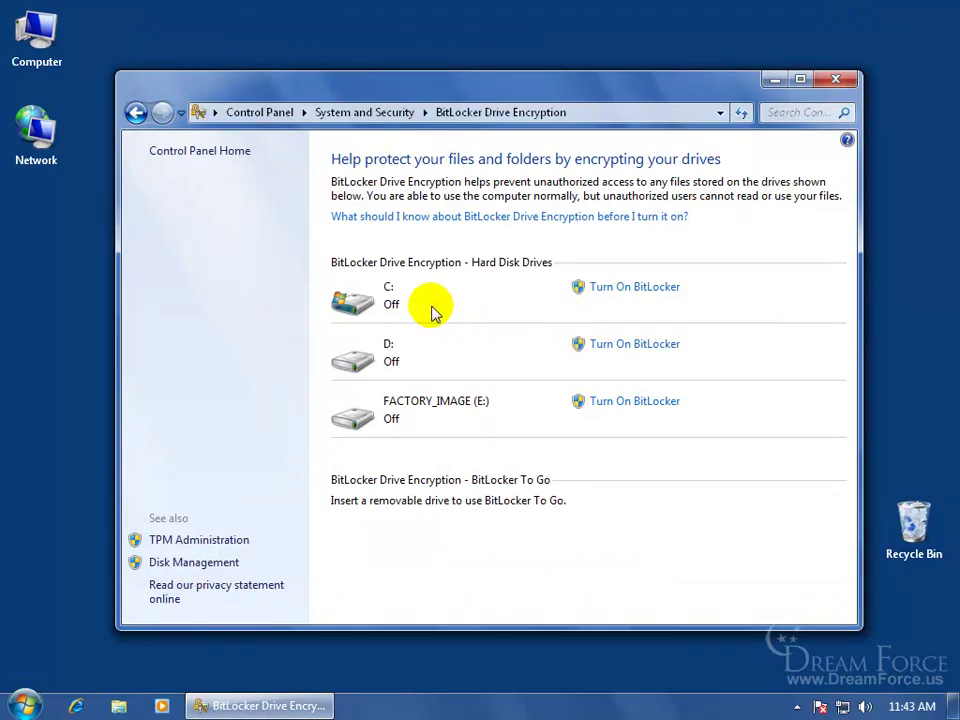
click(630, 288)
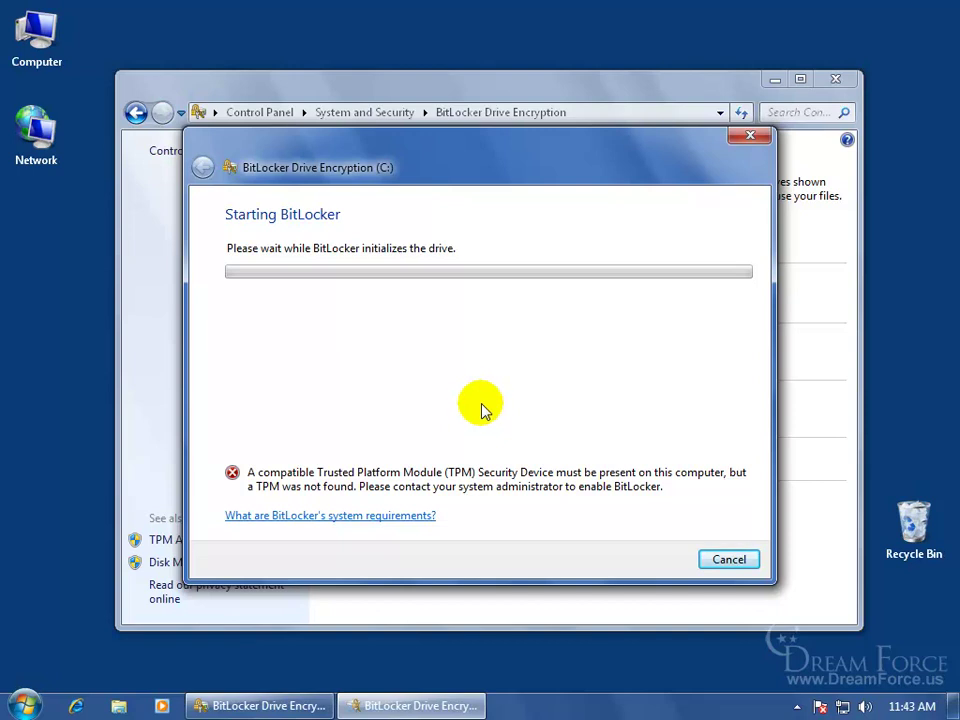
click(722, 559)
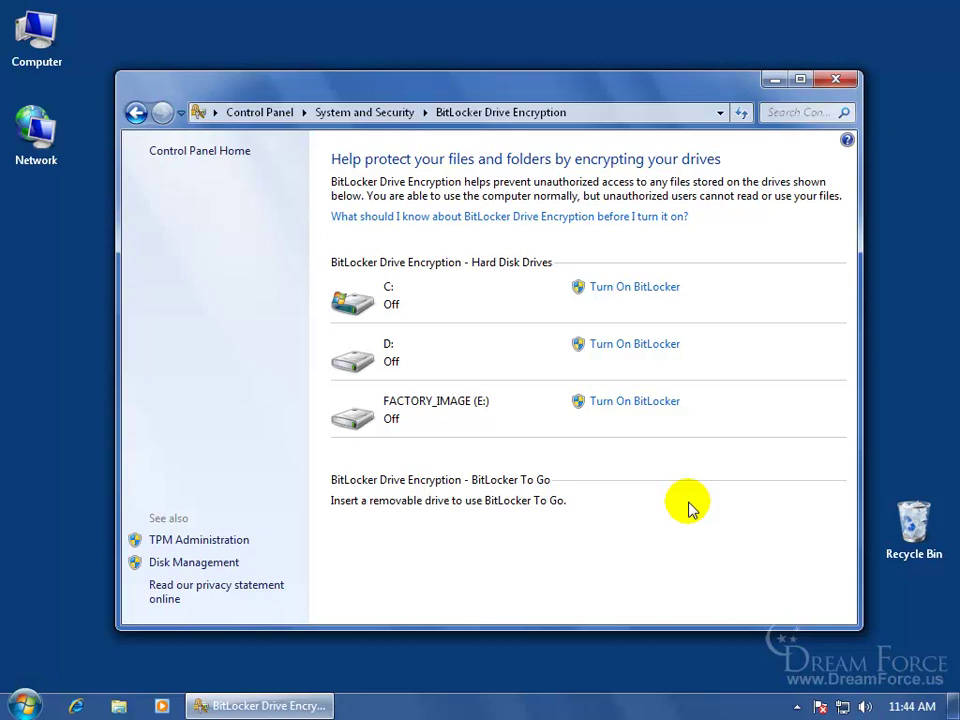
Close the BitLocker window and enter gpedit.msc in the Start menu search box.
click(837, 80)
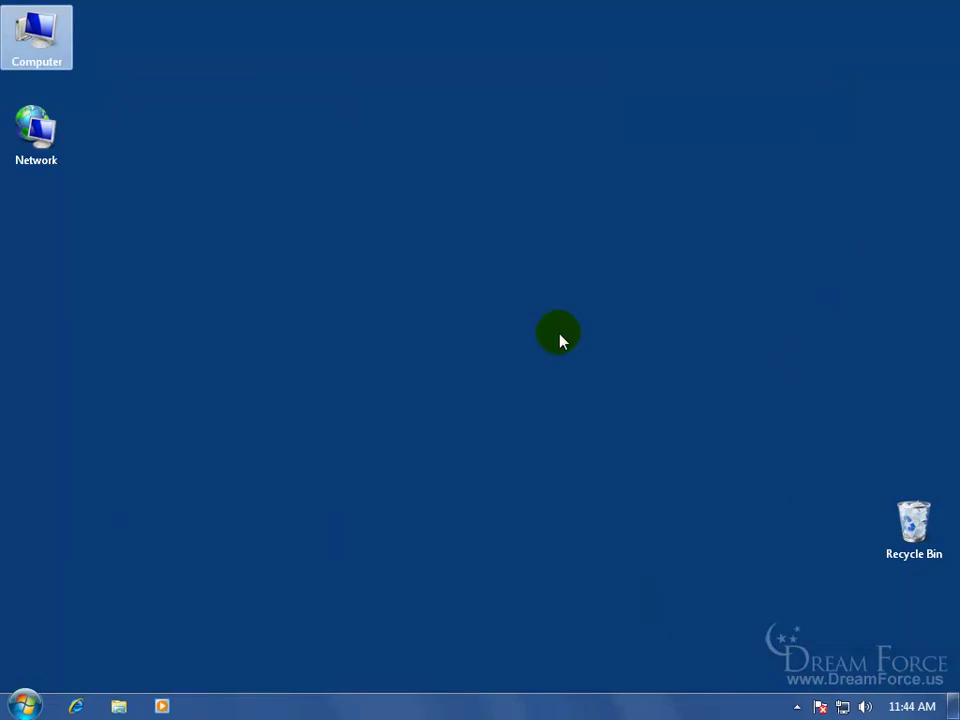
click(30, 702)
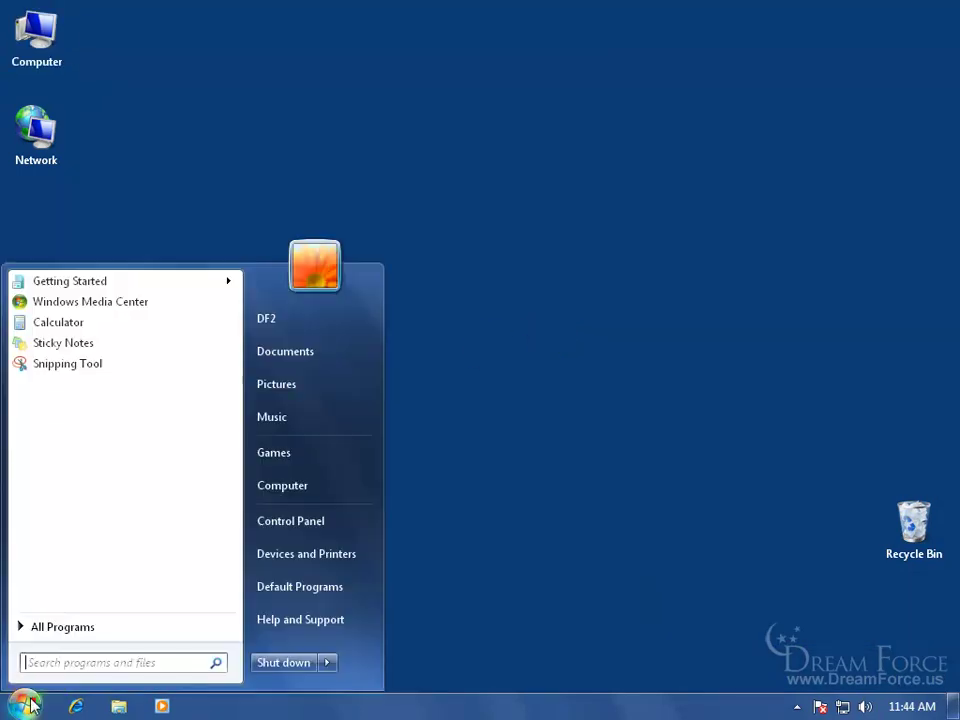
click(35, 662)
click(35, 662)
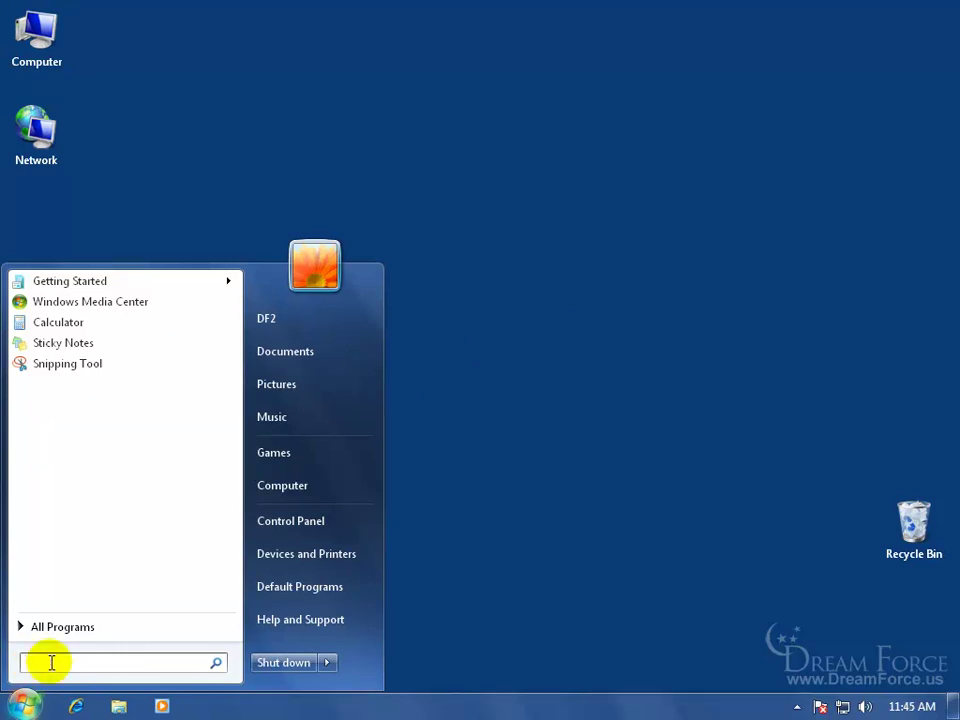
text(gpedit)
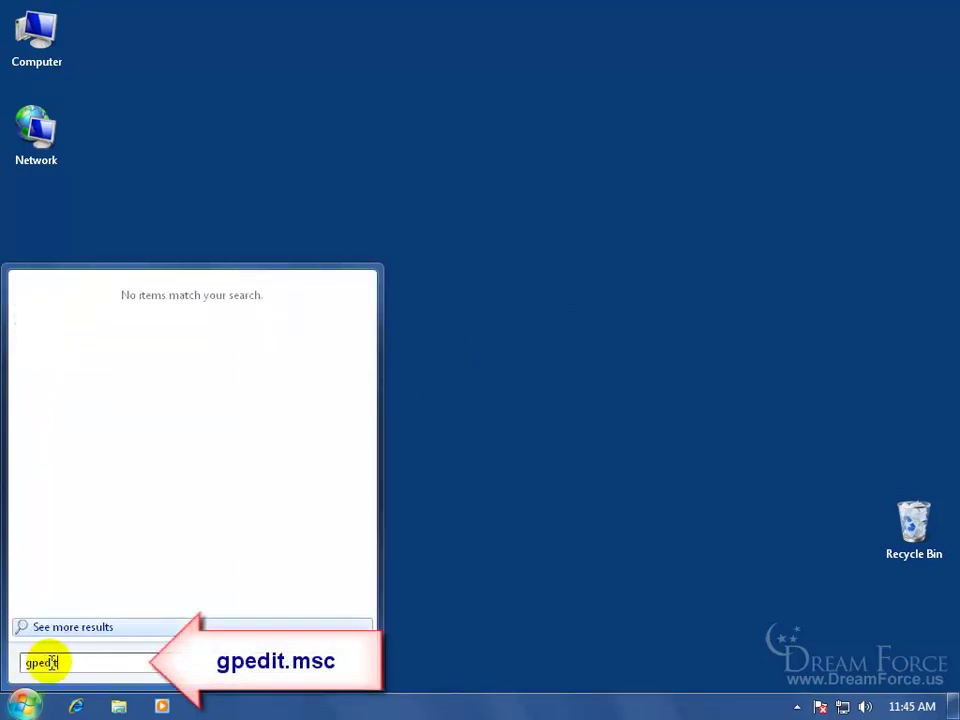
text(.msc)
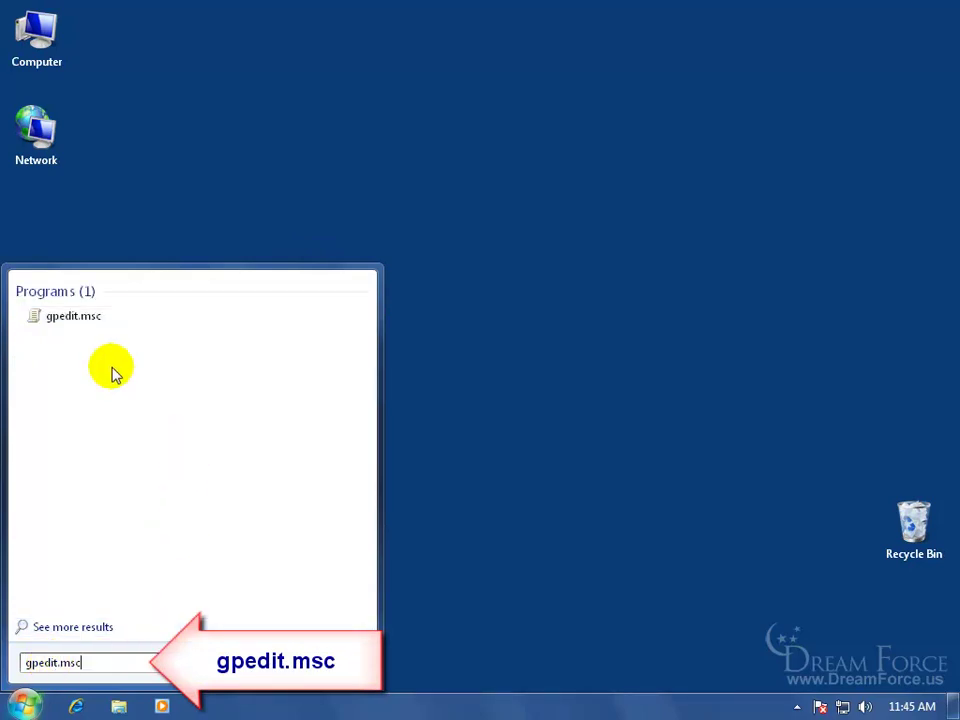
Launch the Local Group Policy Editor and widen its tree pane so names show in full.
click(79, 320)
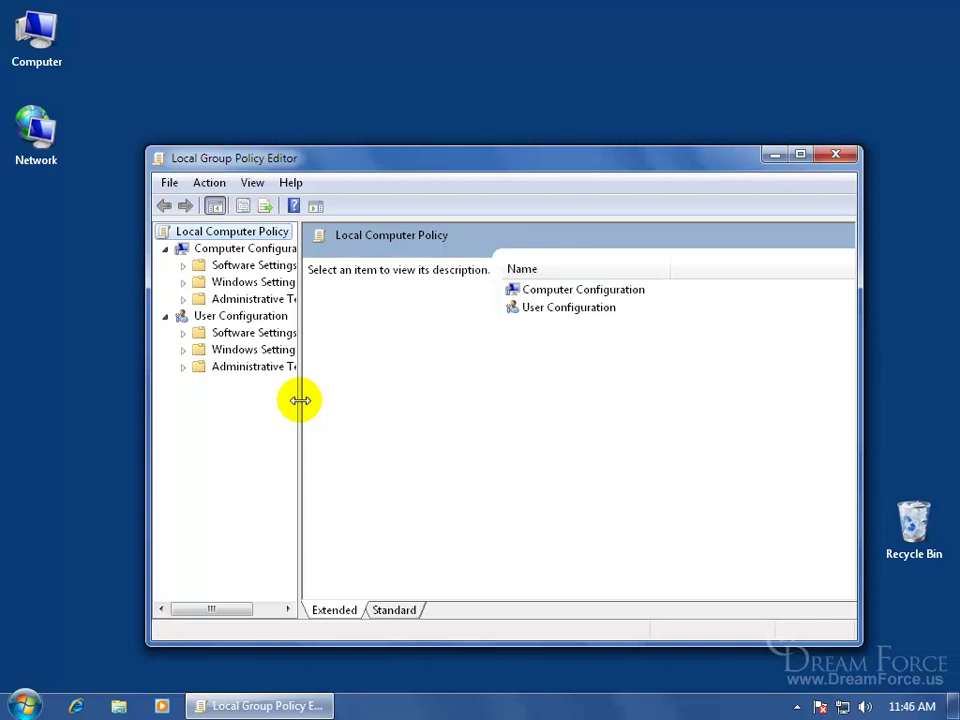
drag(300, 400, 366, 397)
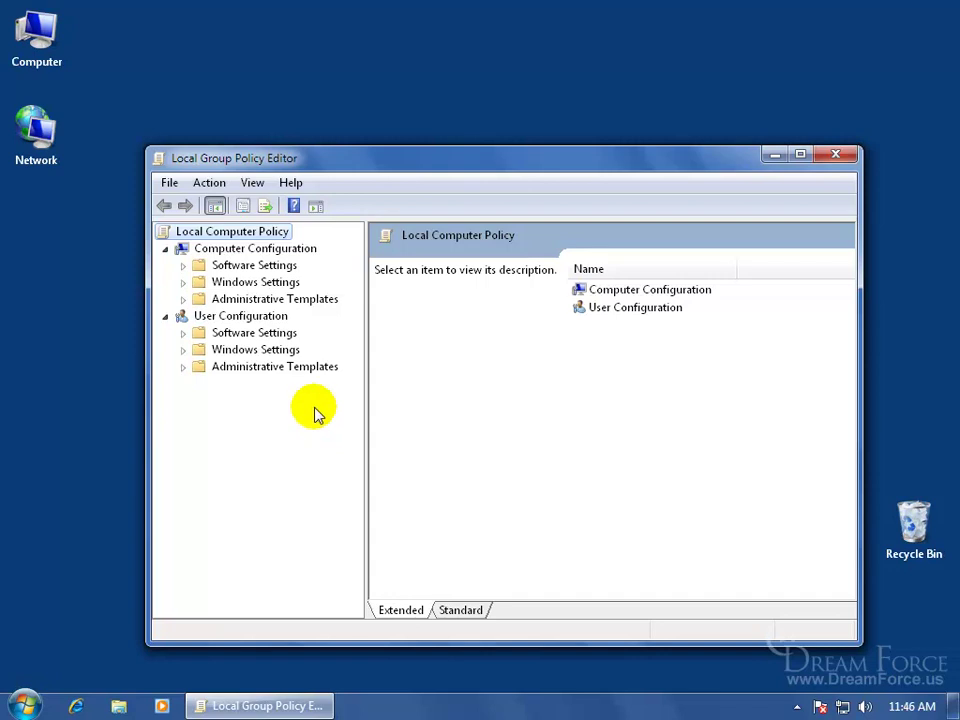
click(166, 249)
click(166, 249)
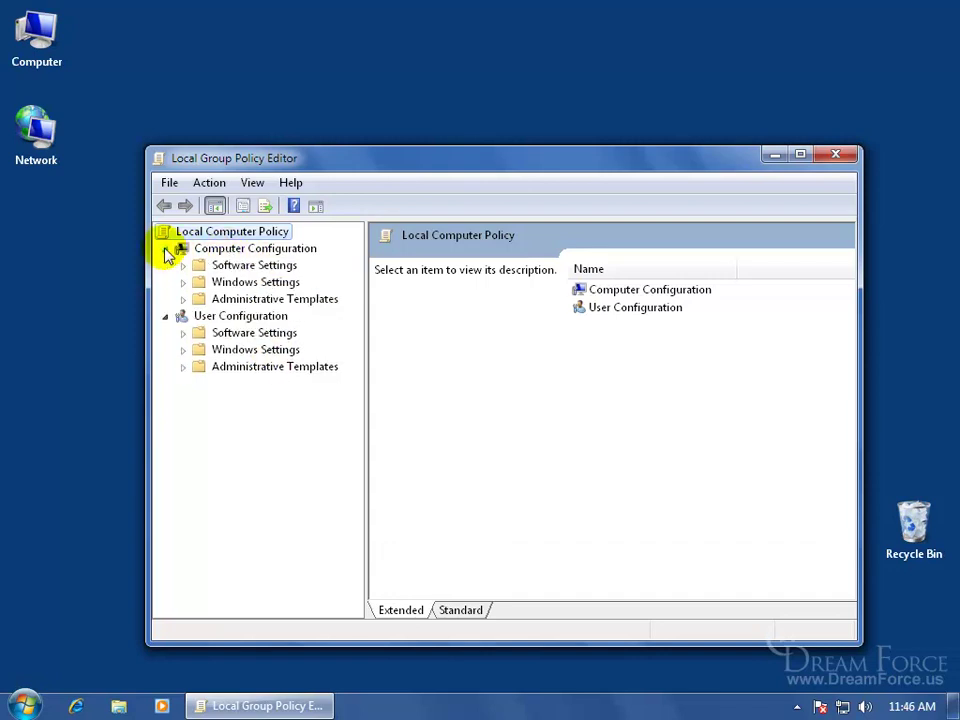
Browse Administrative Templates > Windows Components > BitLocker Drive Encryption > Operating System Drives.
click(232, 301)
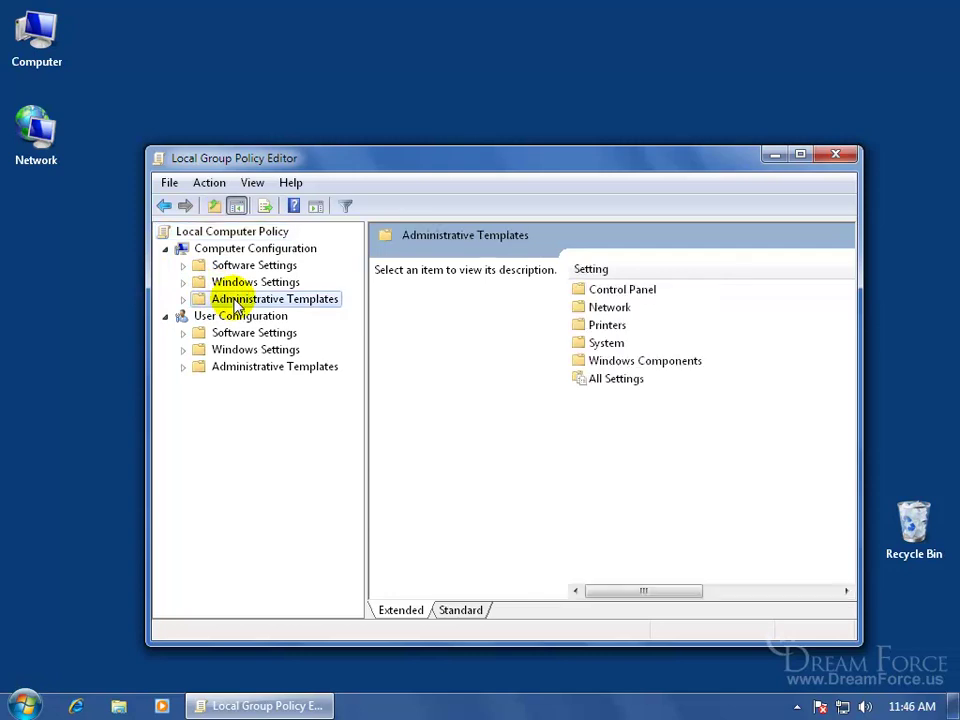
double_click(611, 366)
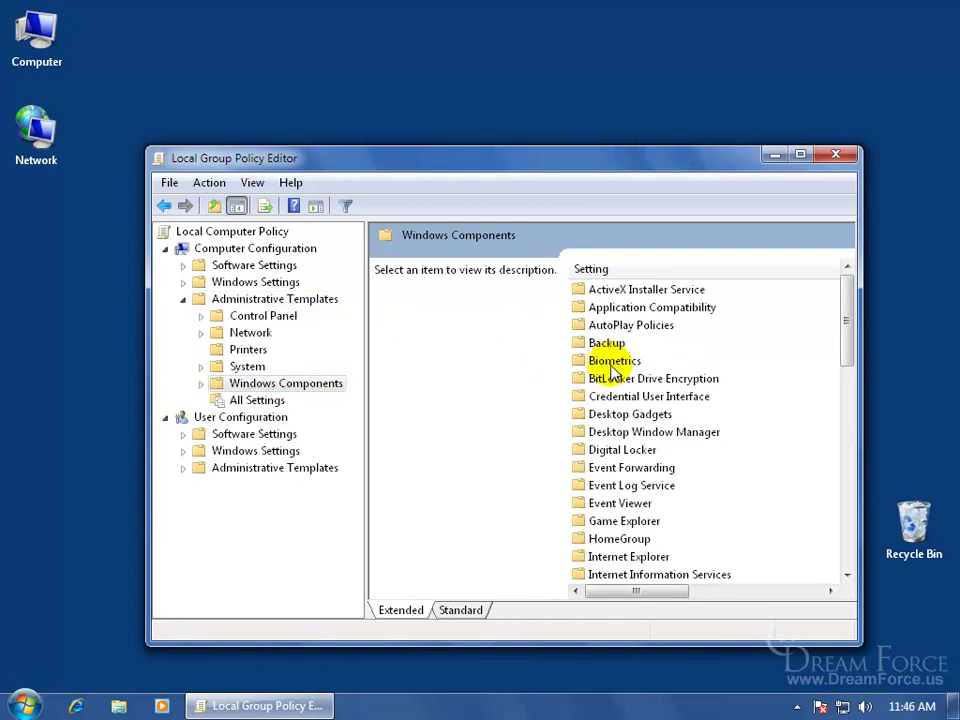
double_click(616, 381)
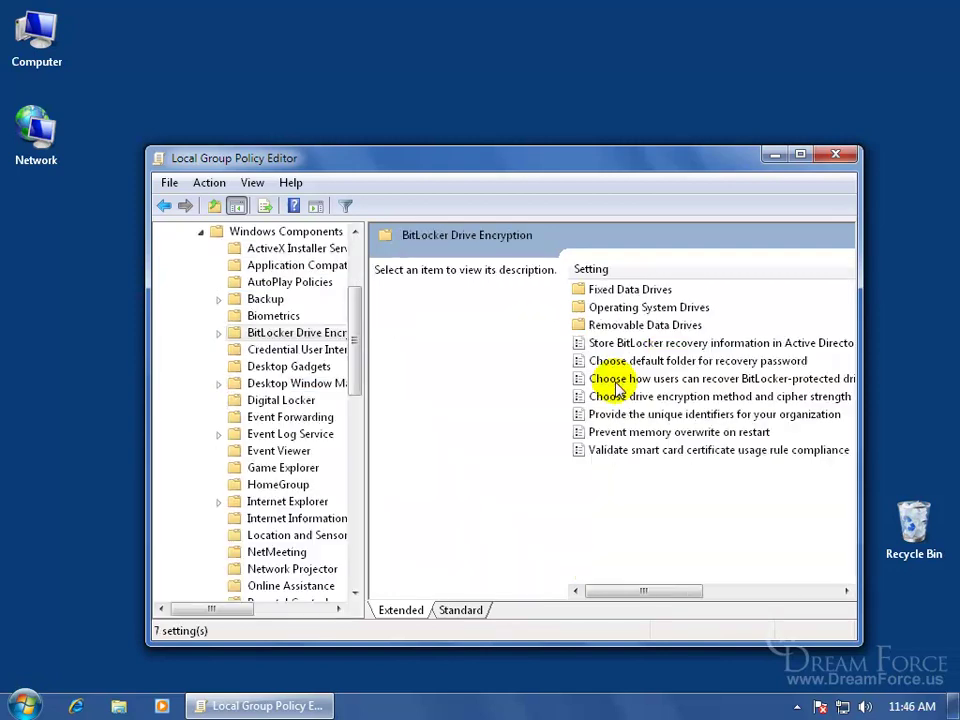
double_click(630, 310)
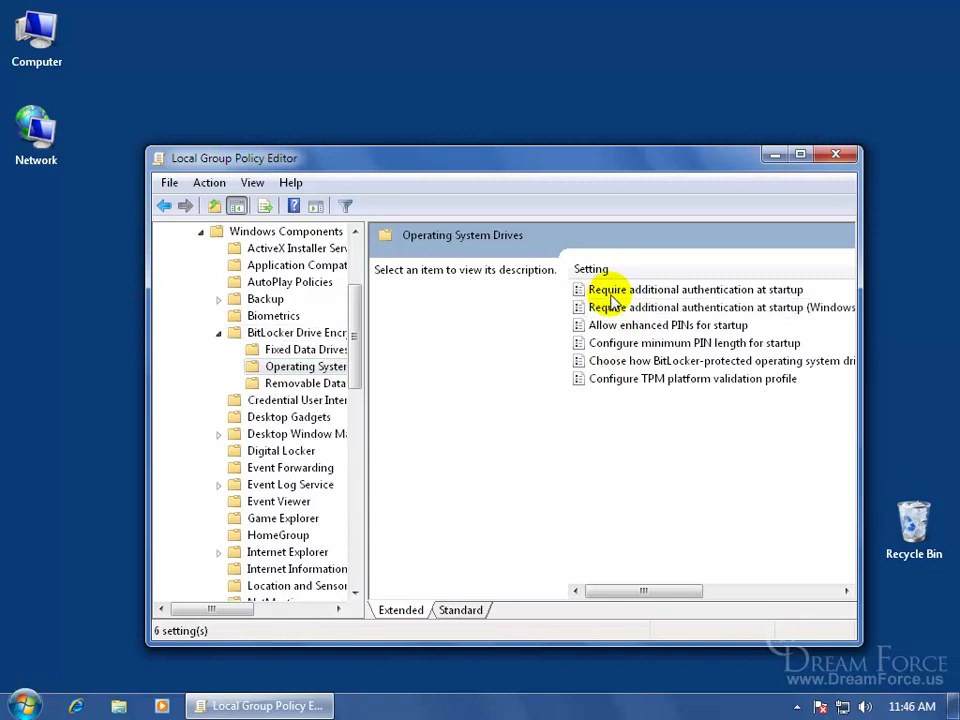
Enable 'Require additional authentication at startup' with BitLocker allowed without a compatible TPM.
double_click(689, 292)
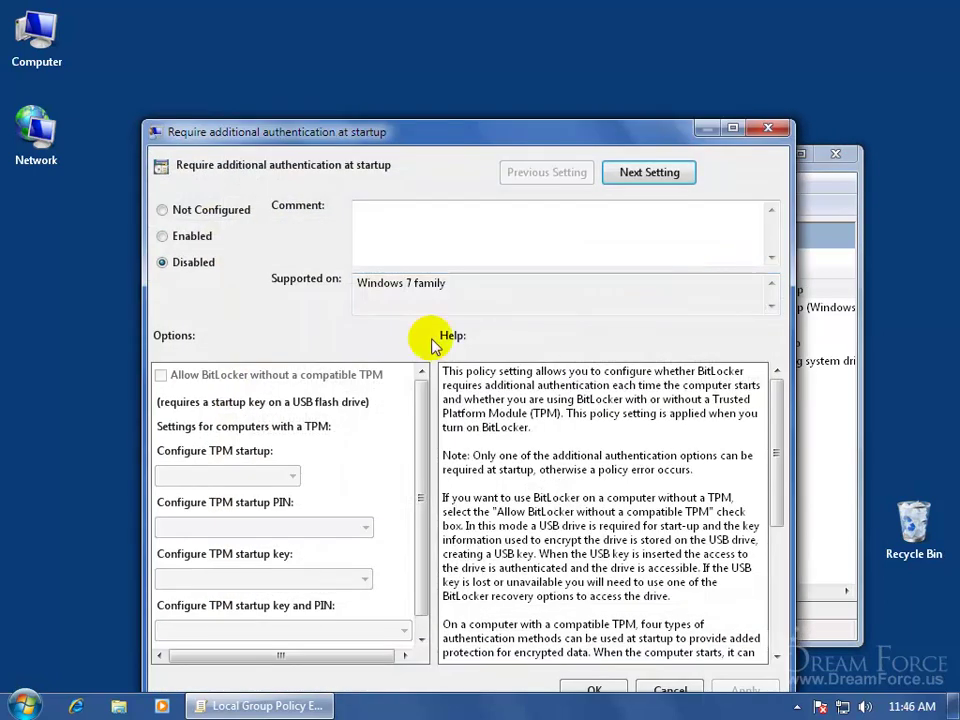
click(176, 239)
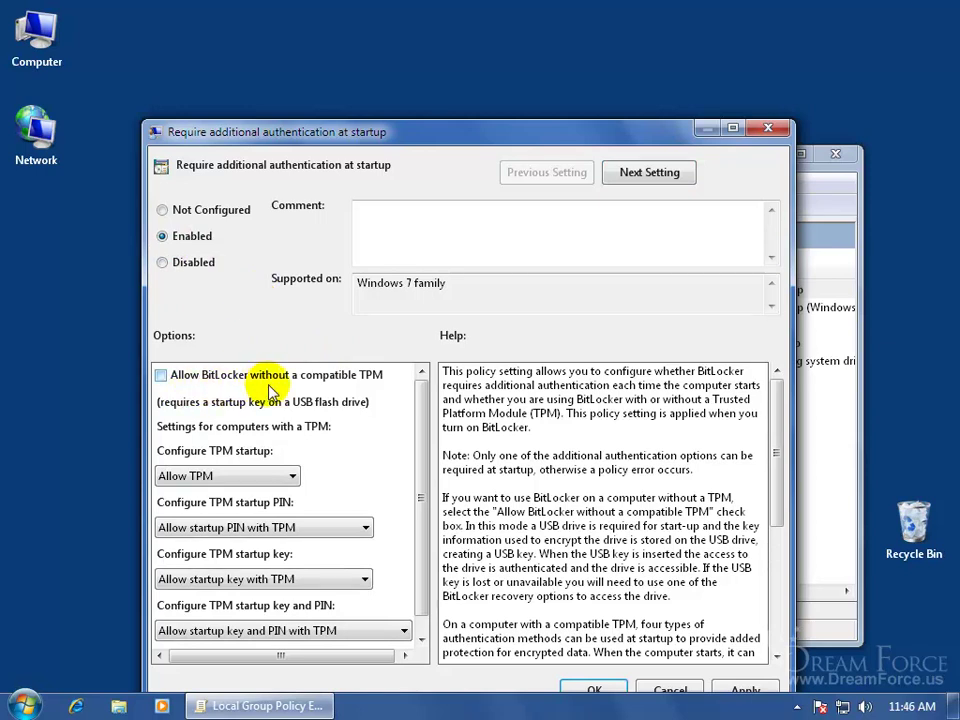
click(182, 378)
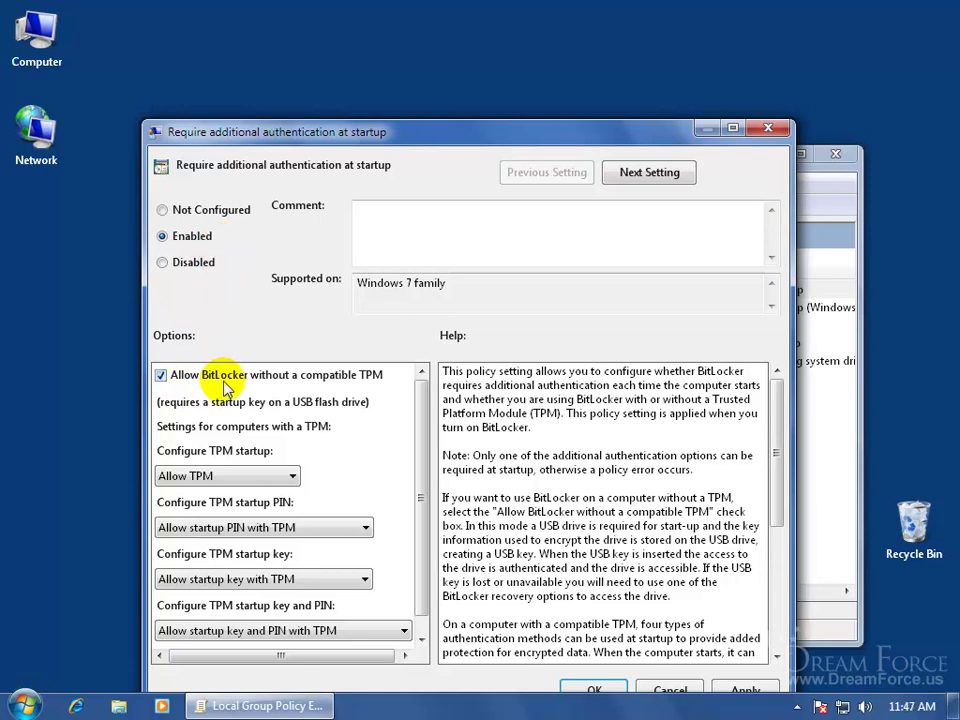
click(594, 691)
Close the editor and choose Turn on BitLocker for Local Disk (C:) in the Computer window.
click(840, 160)
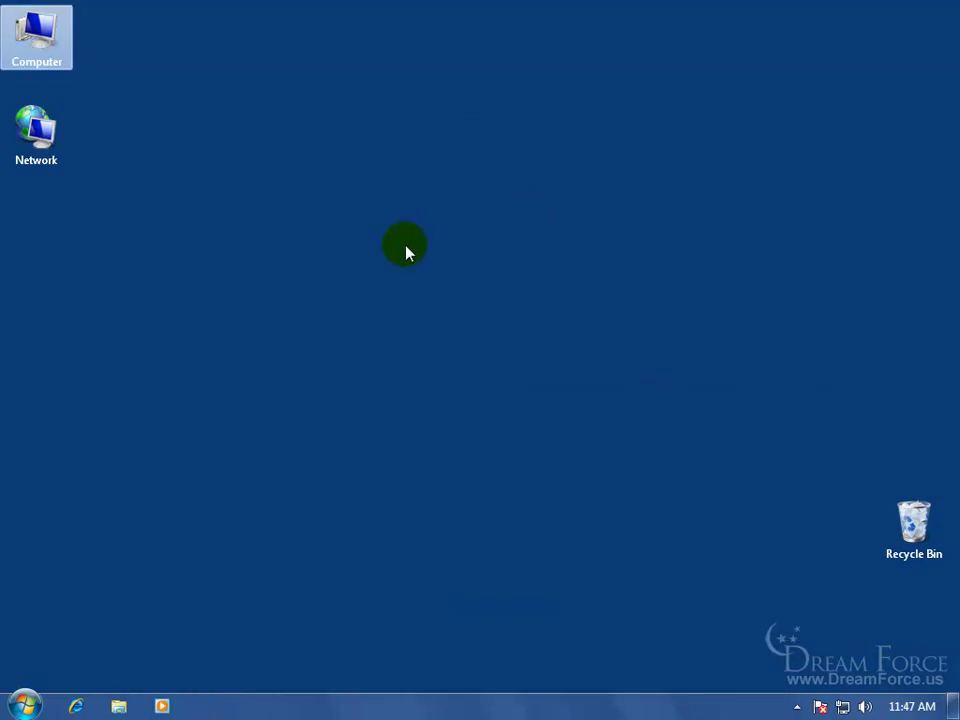
click(37, 45)
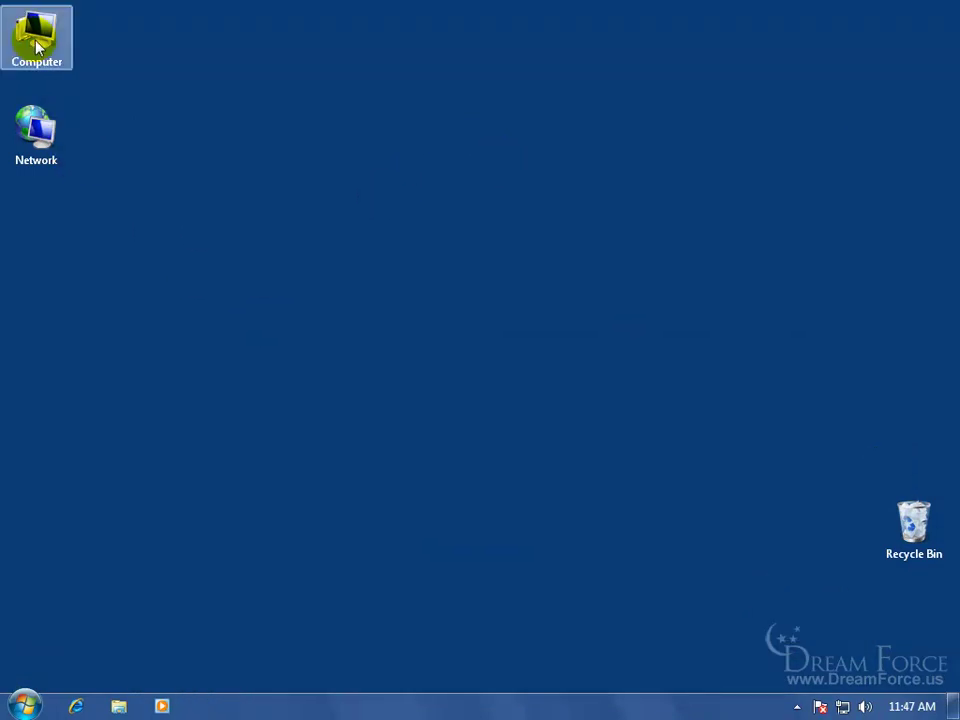
double_click(37, 45)
right_click(360, 155)
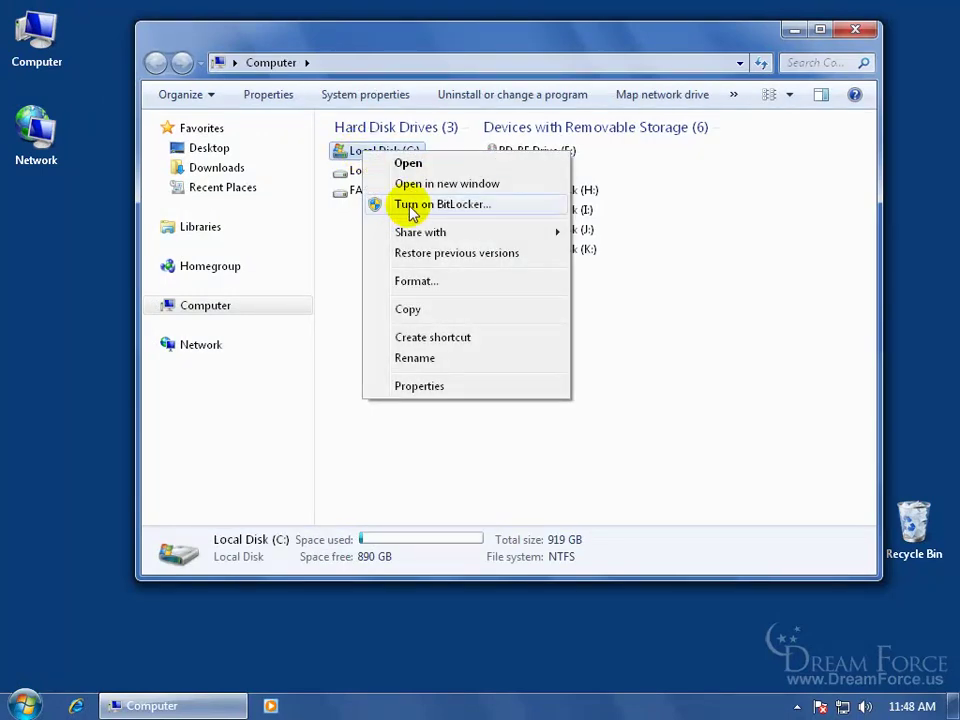
click(410, 206)
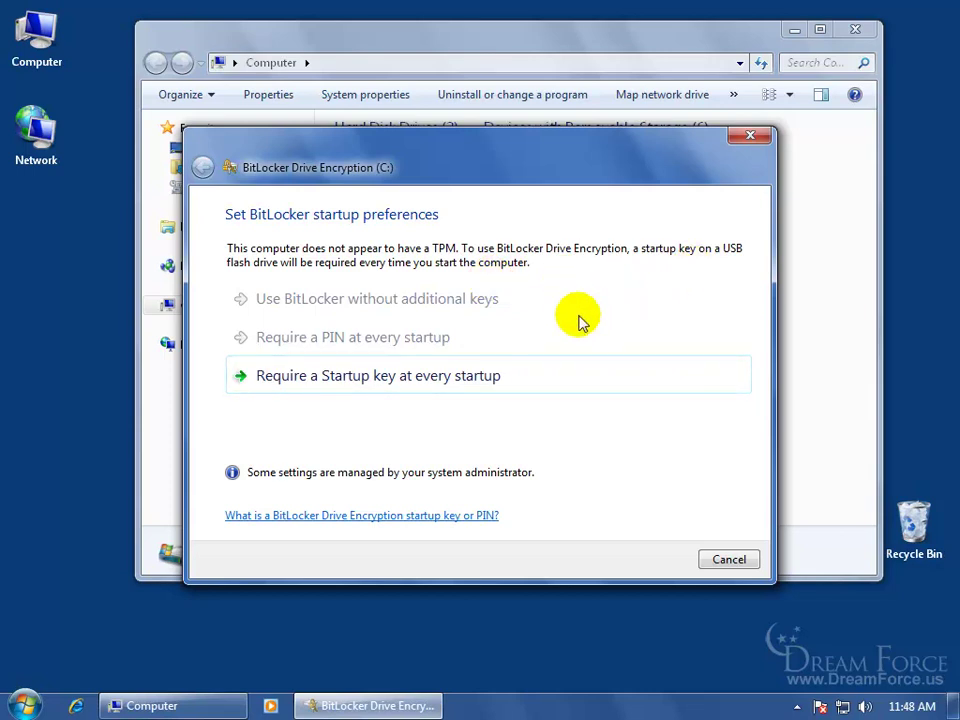
Require a startup key at every startup and save it to Removable Disk (L:), dismissing AutoPlay.
click(408, 386)
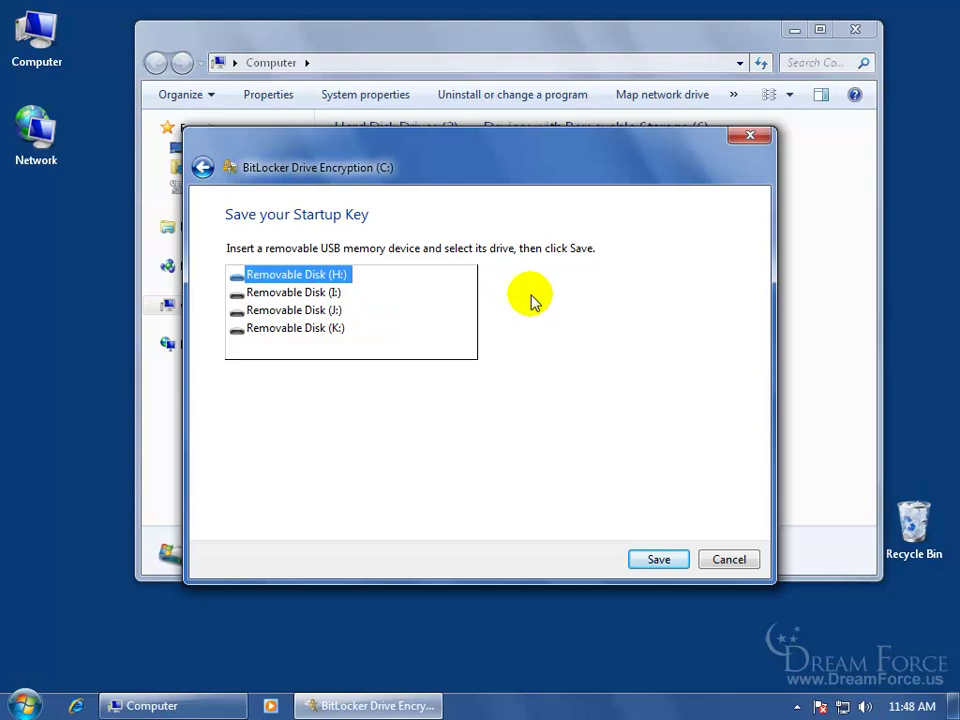
click(660, 676)
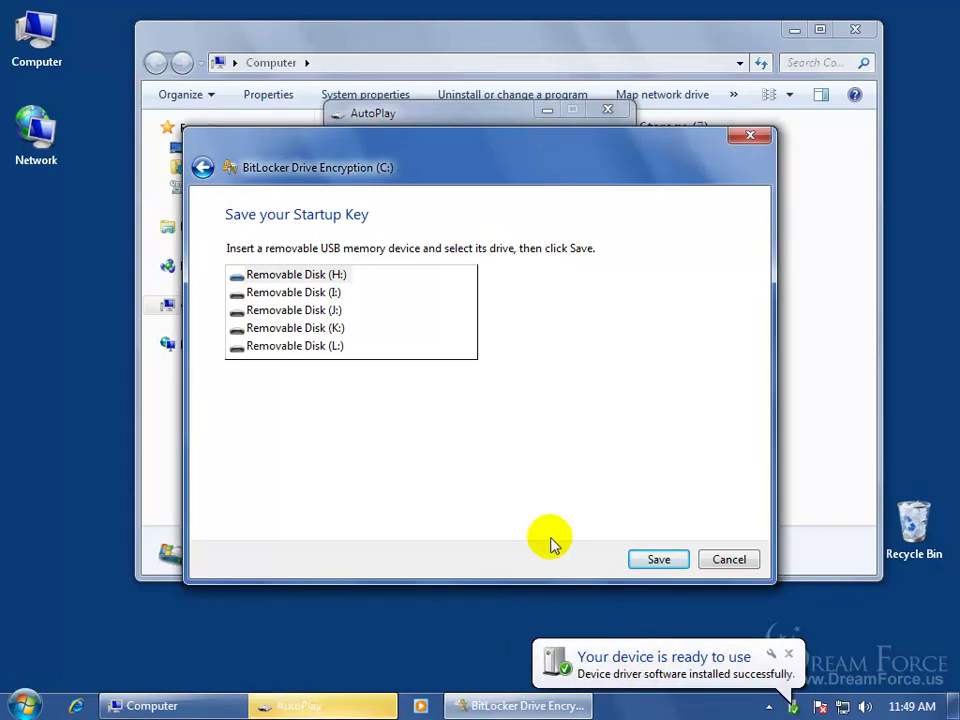
click(495, 113)
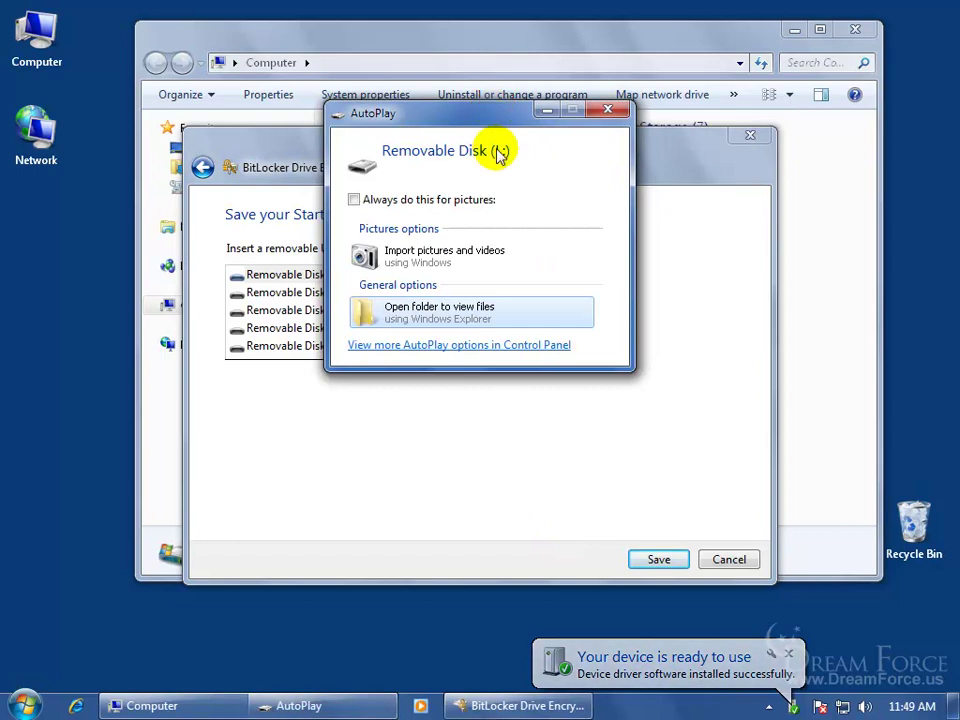
click(608, 109)
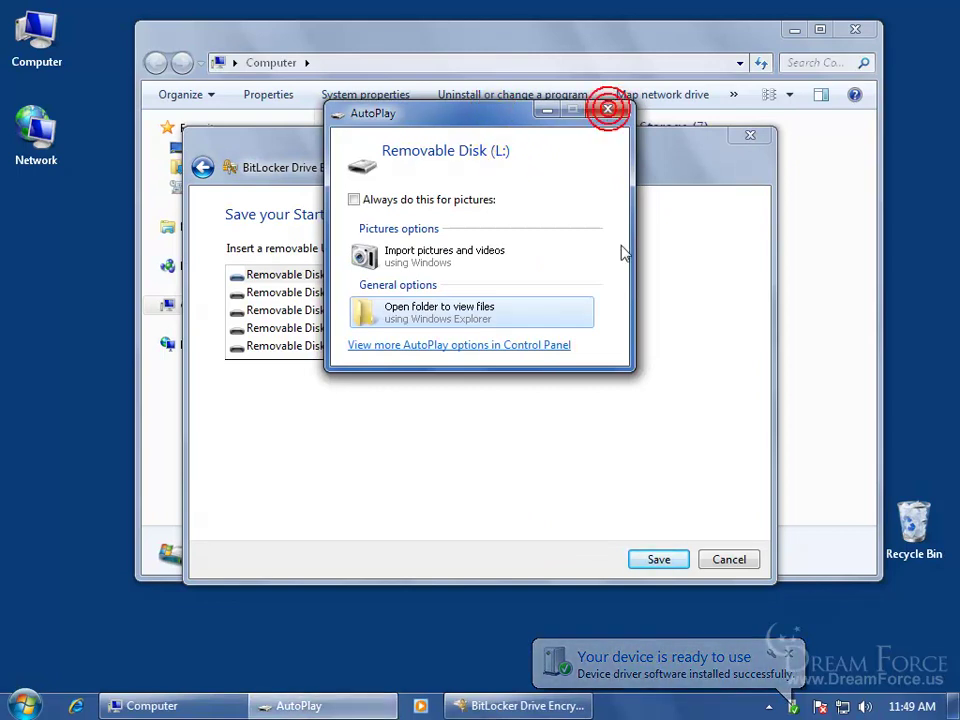
click(608, 110)
click(281, 348)
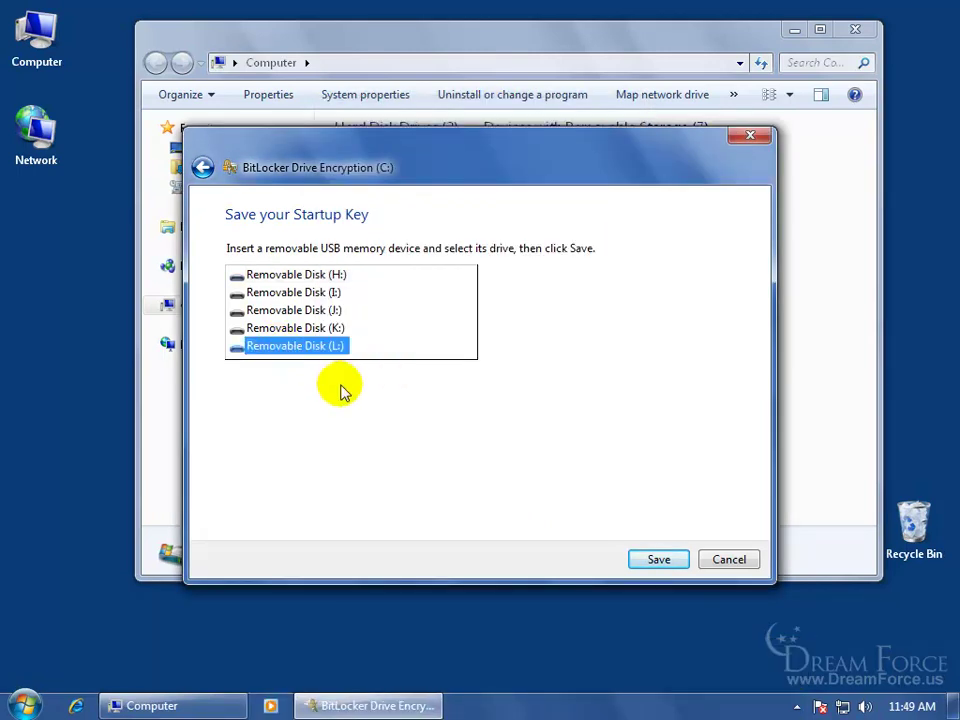
click(656, 562)
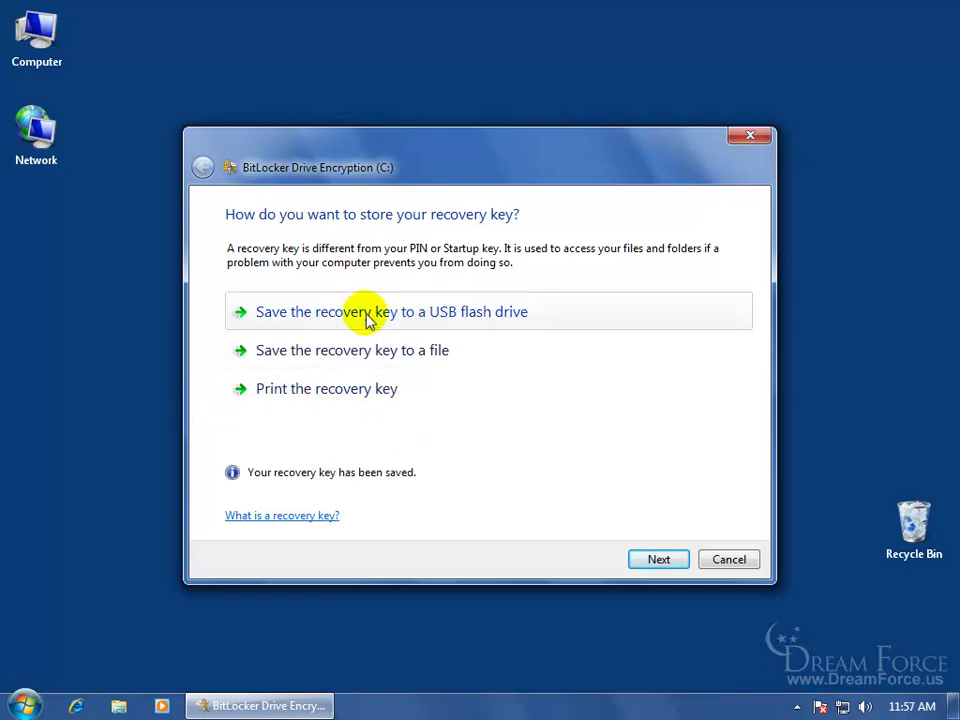
Save the recovery key to USB Removable Disk (L:) and continue to the confirmation page.
click(369, 312)
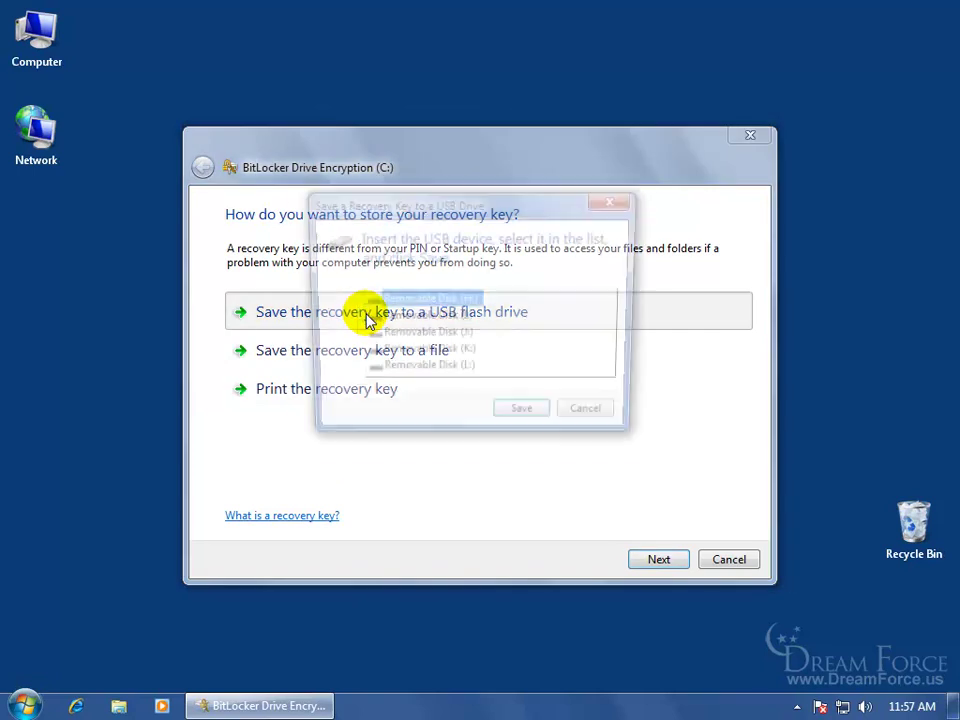
click(440, 373)
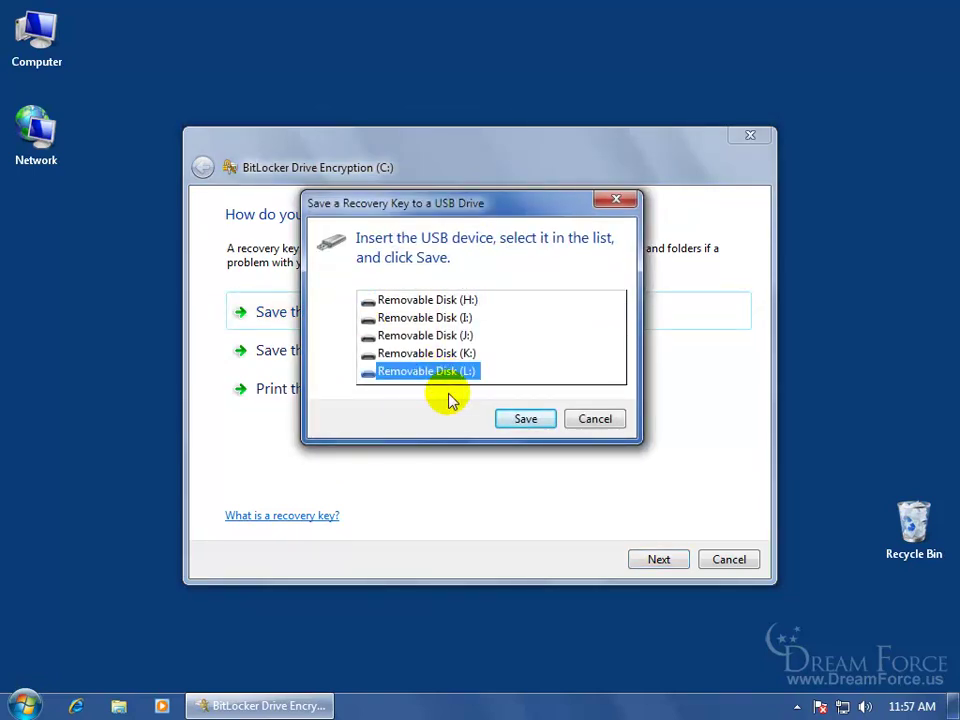
click(521, 422)
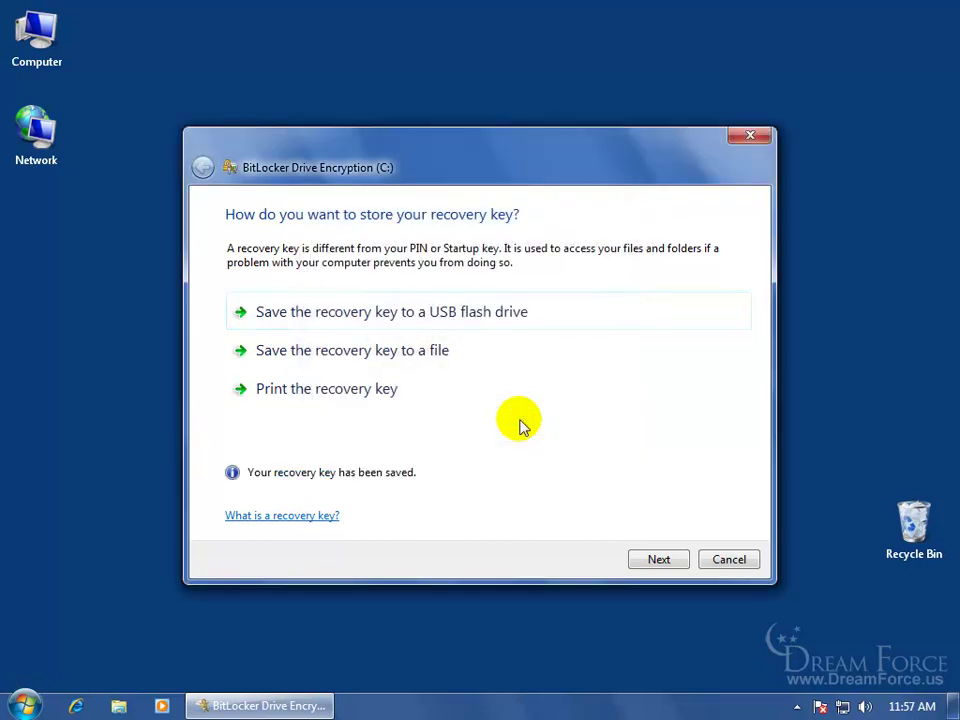
click(664, 560)
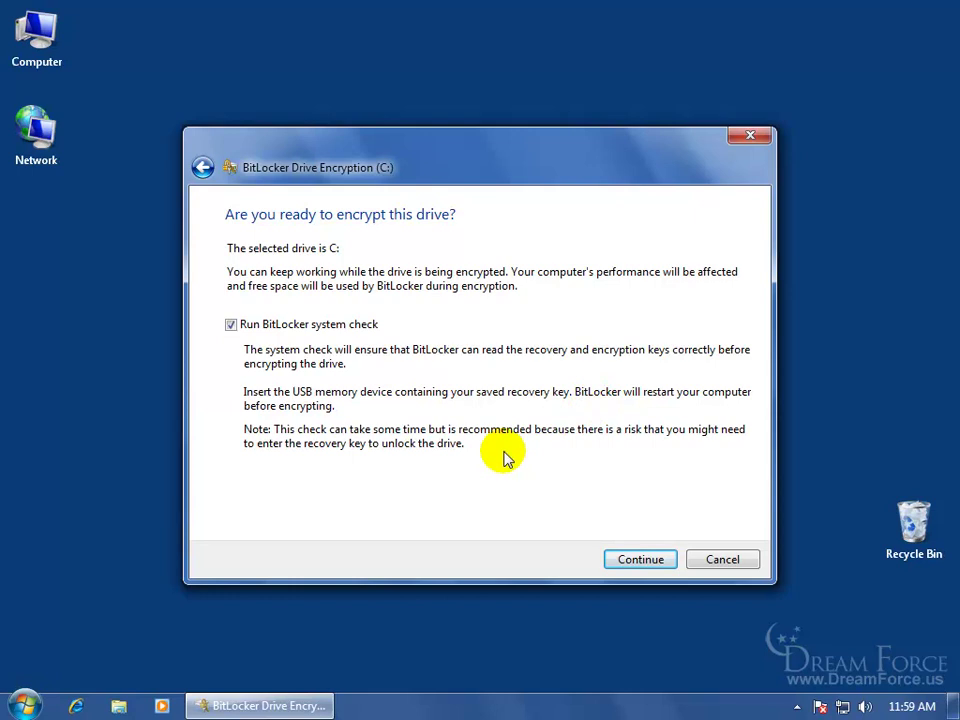
Start encrypting drive C: with Run BitLocker system check left ticked.
click(632, 562)
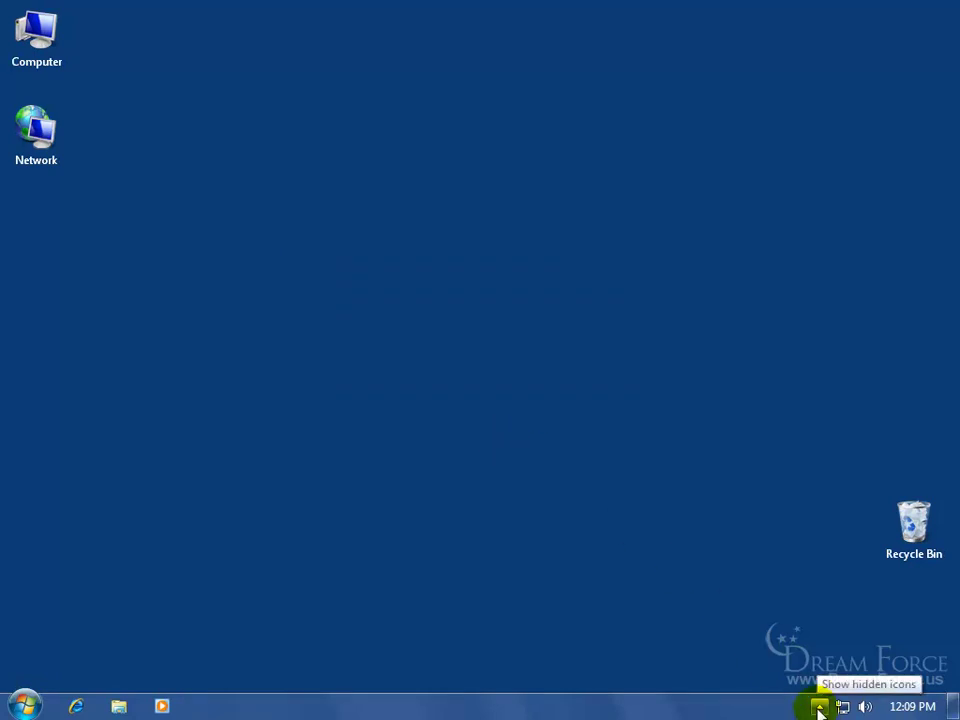
View C:'s encryption progress from the tray's BitLocker icon and close the completion notice.
click(819, 707)
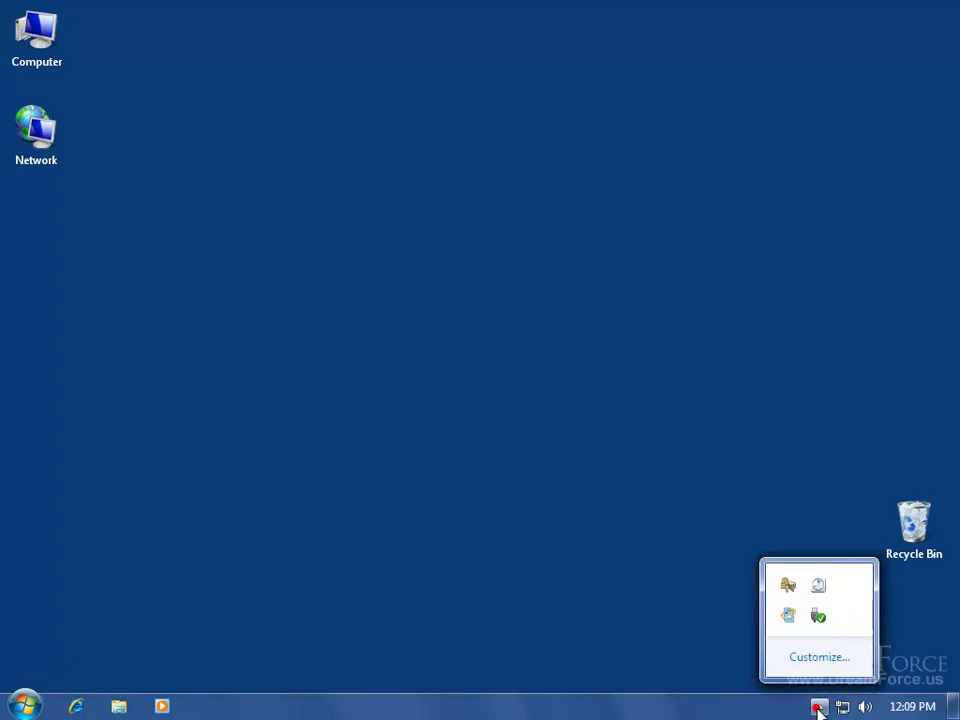
click(789, 588)
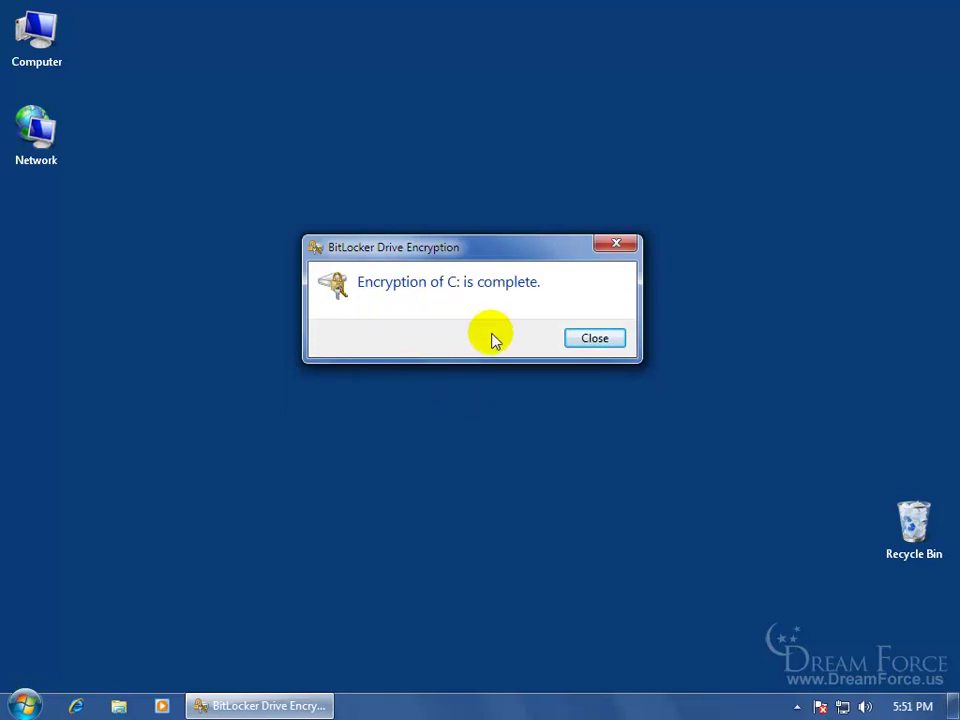
click(588, 340)
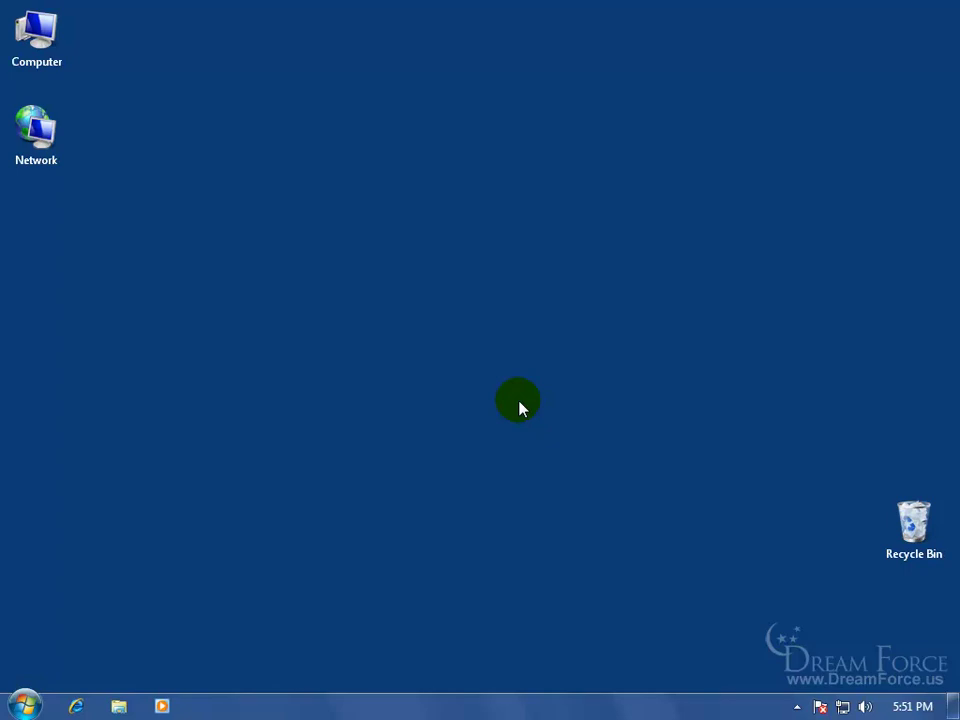
Go to Control Panel > System and Security > BitLocker Drive Encryption to see C: On.
click(26, 705)
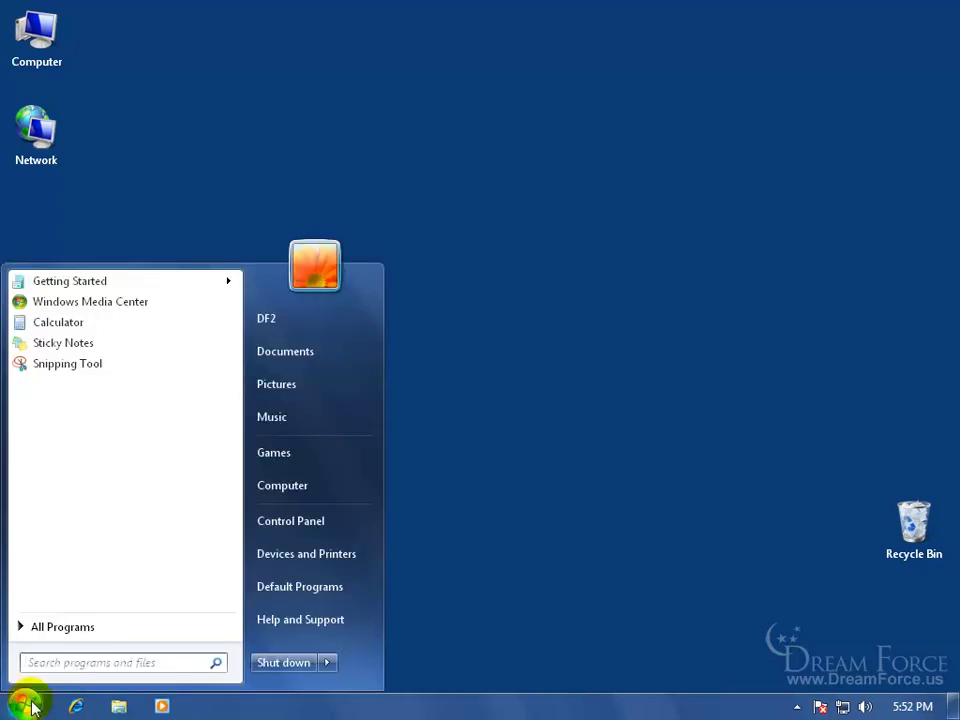
click(261, 523)
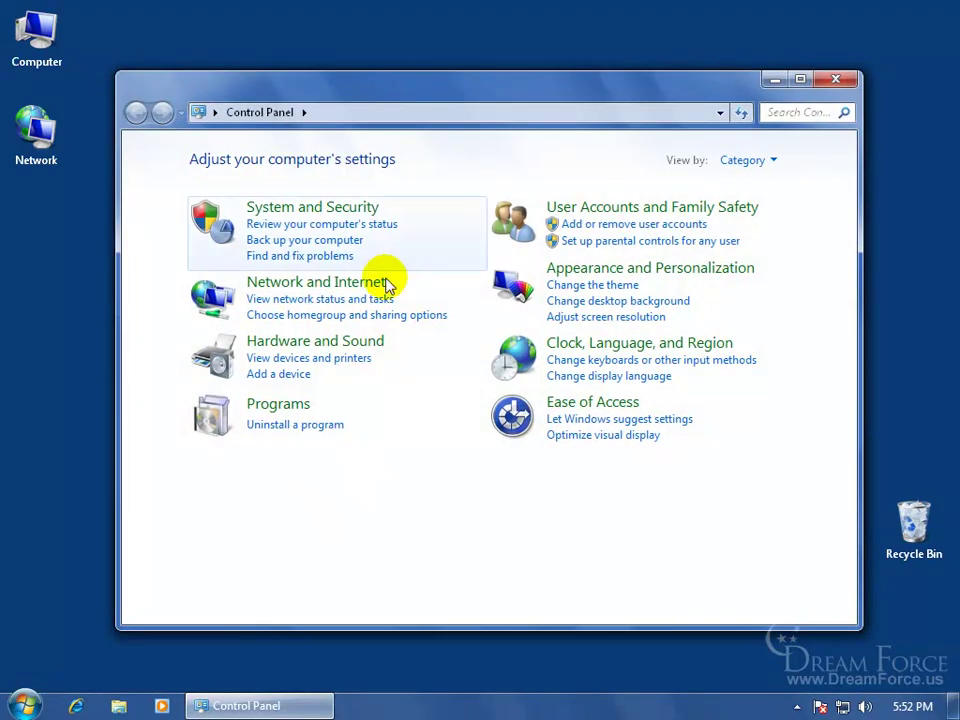
click(352, 210)
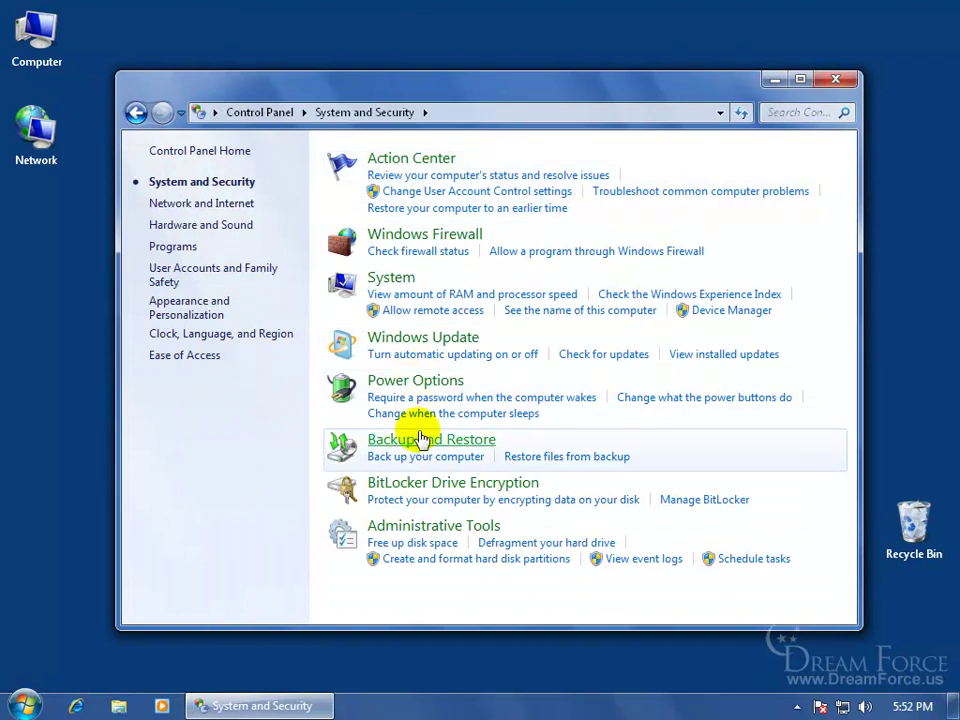
click(425, 484)
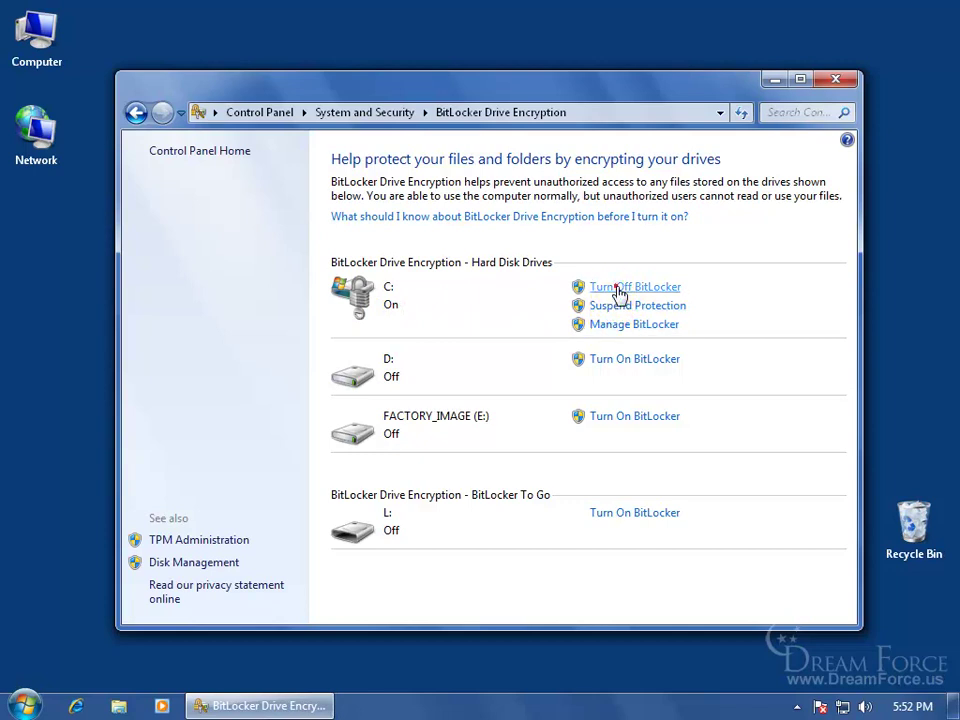
Turn off BitLocker on drive C:, confirm Decrypt Drive, and show the decryption progress window.
click(620, 292)
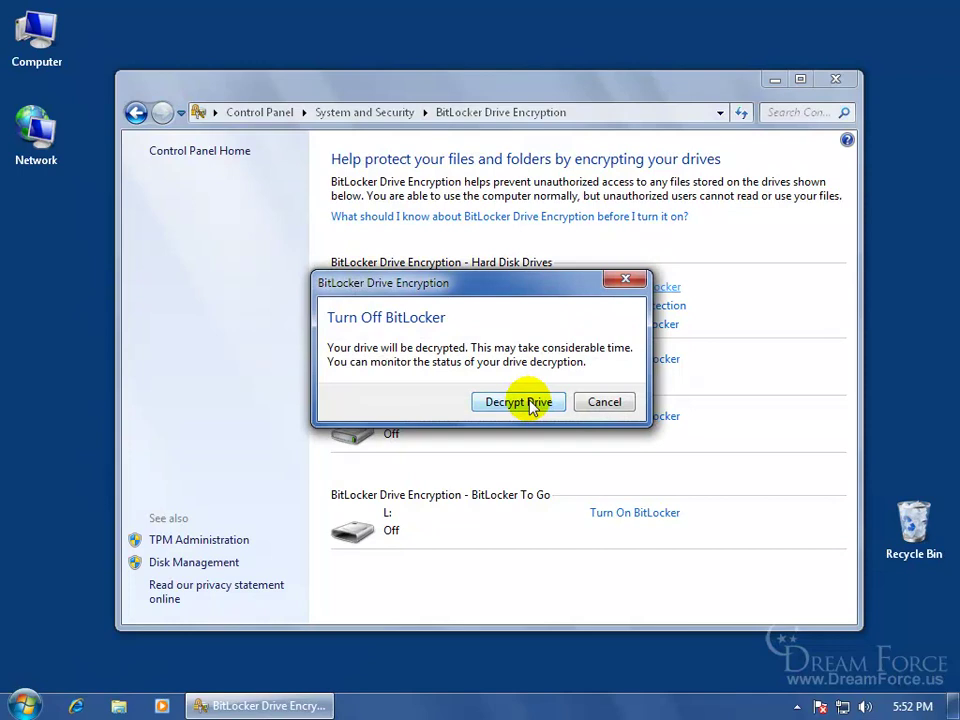
click(529, 402)
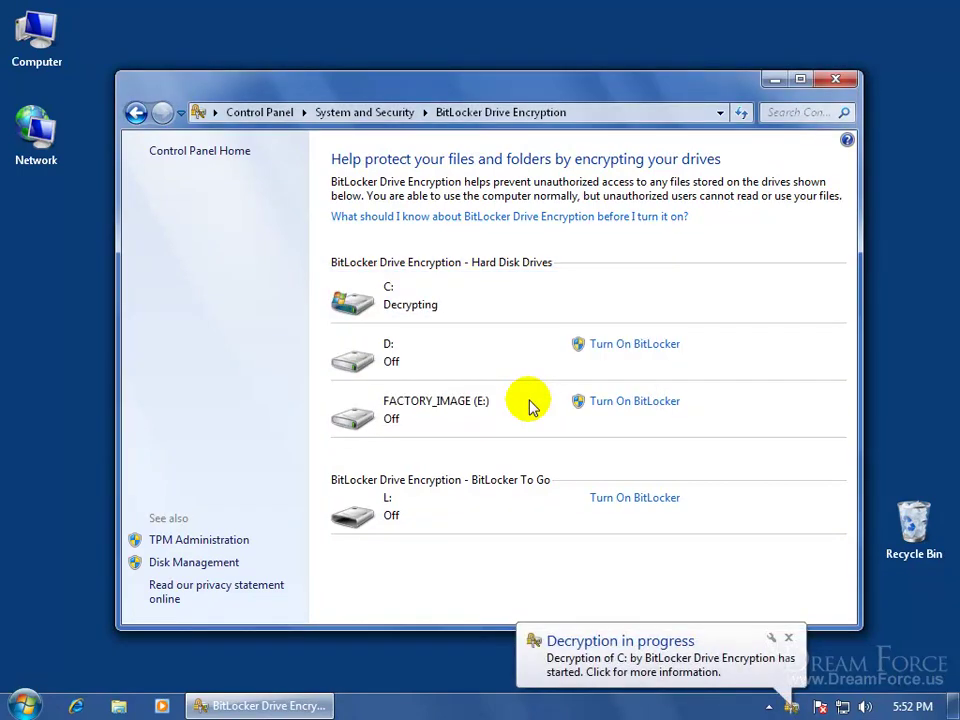
click(664, 649)
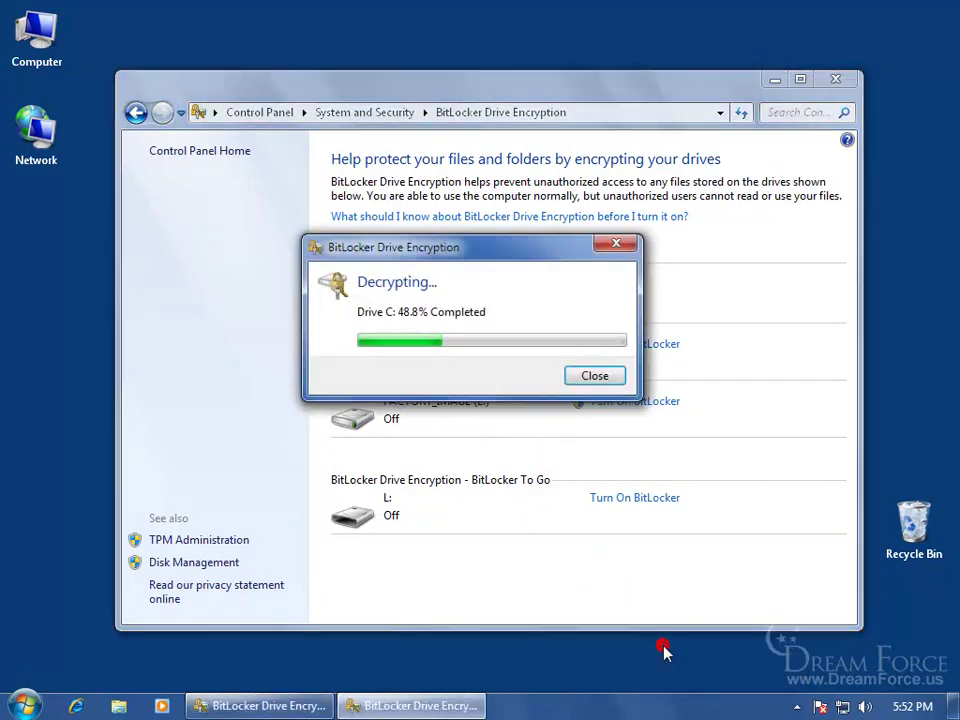